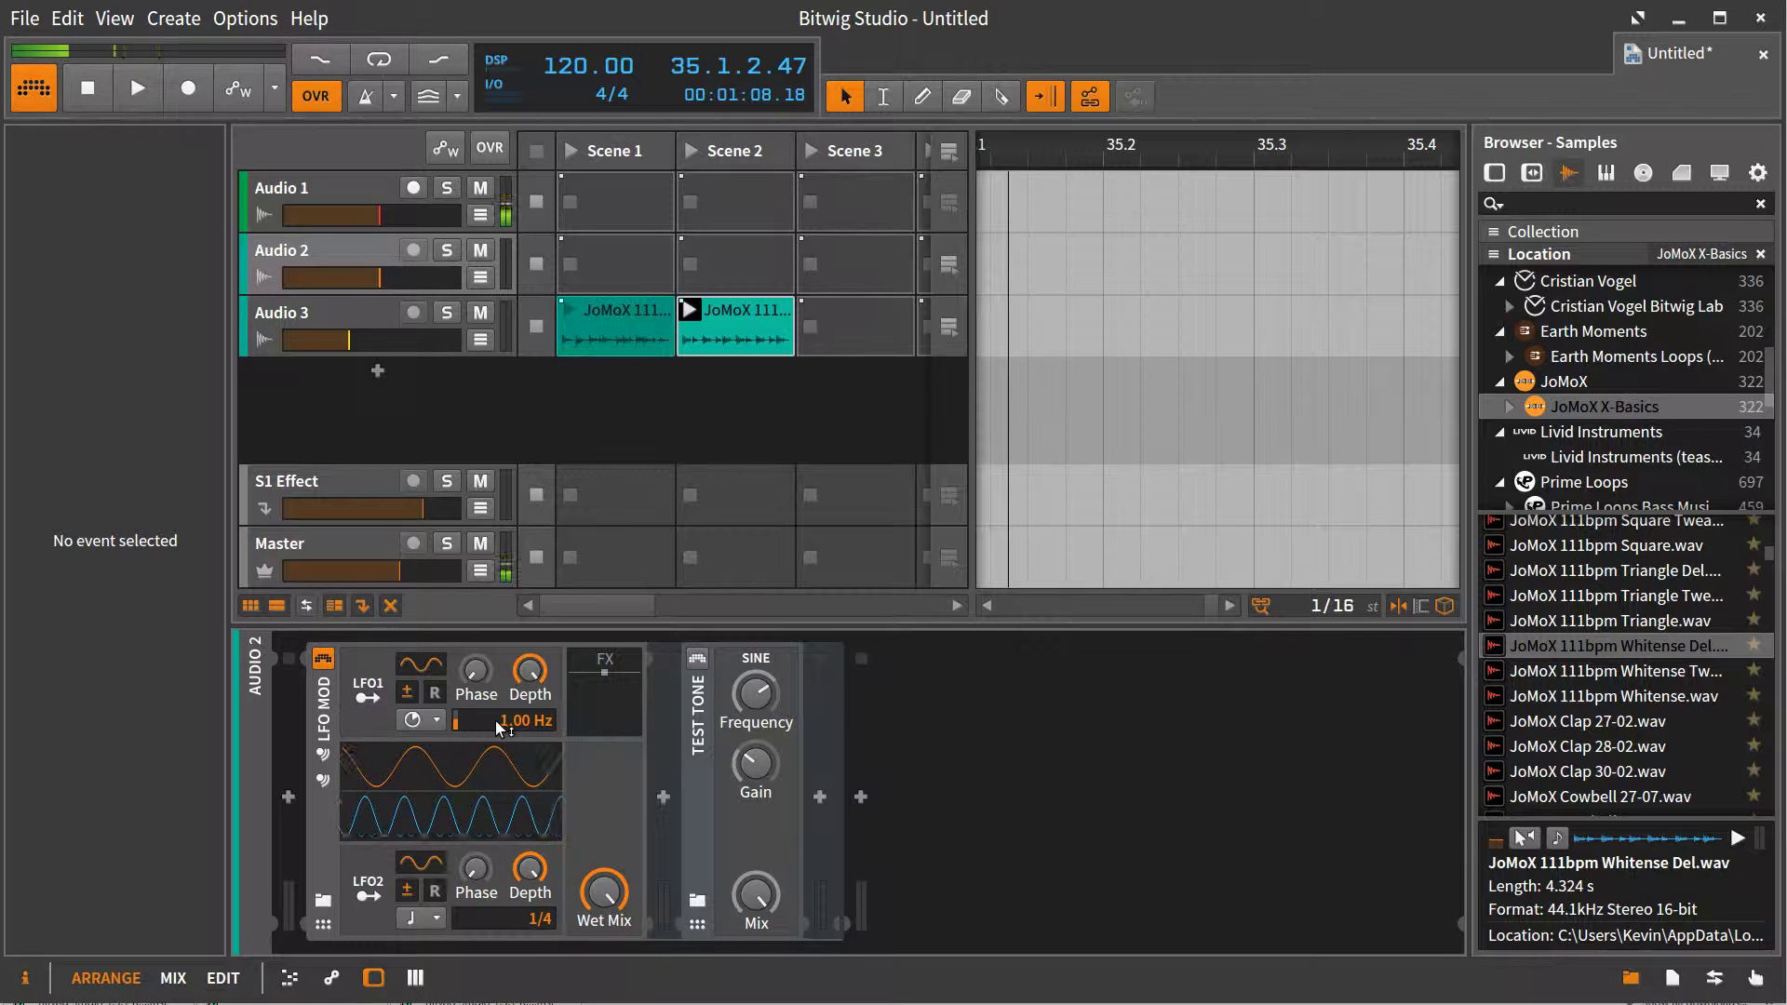
# Step: Sync LFO1 to quarter notes at a rate of 1/2 and switch LFO2 to a free-running rate of 1.00 Hz
pyautogui.click(437, 722)
pyautogui.click(465, 771)
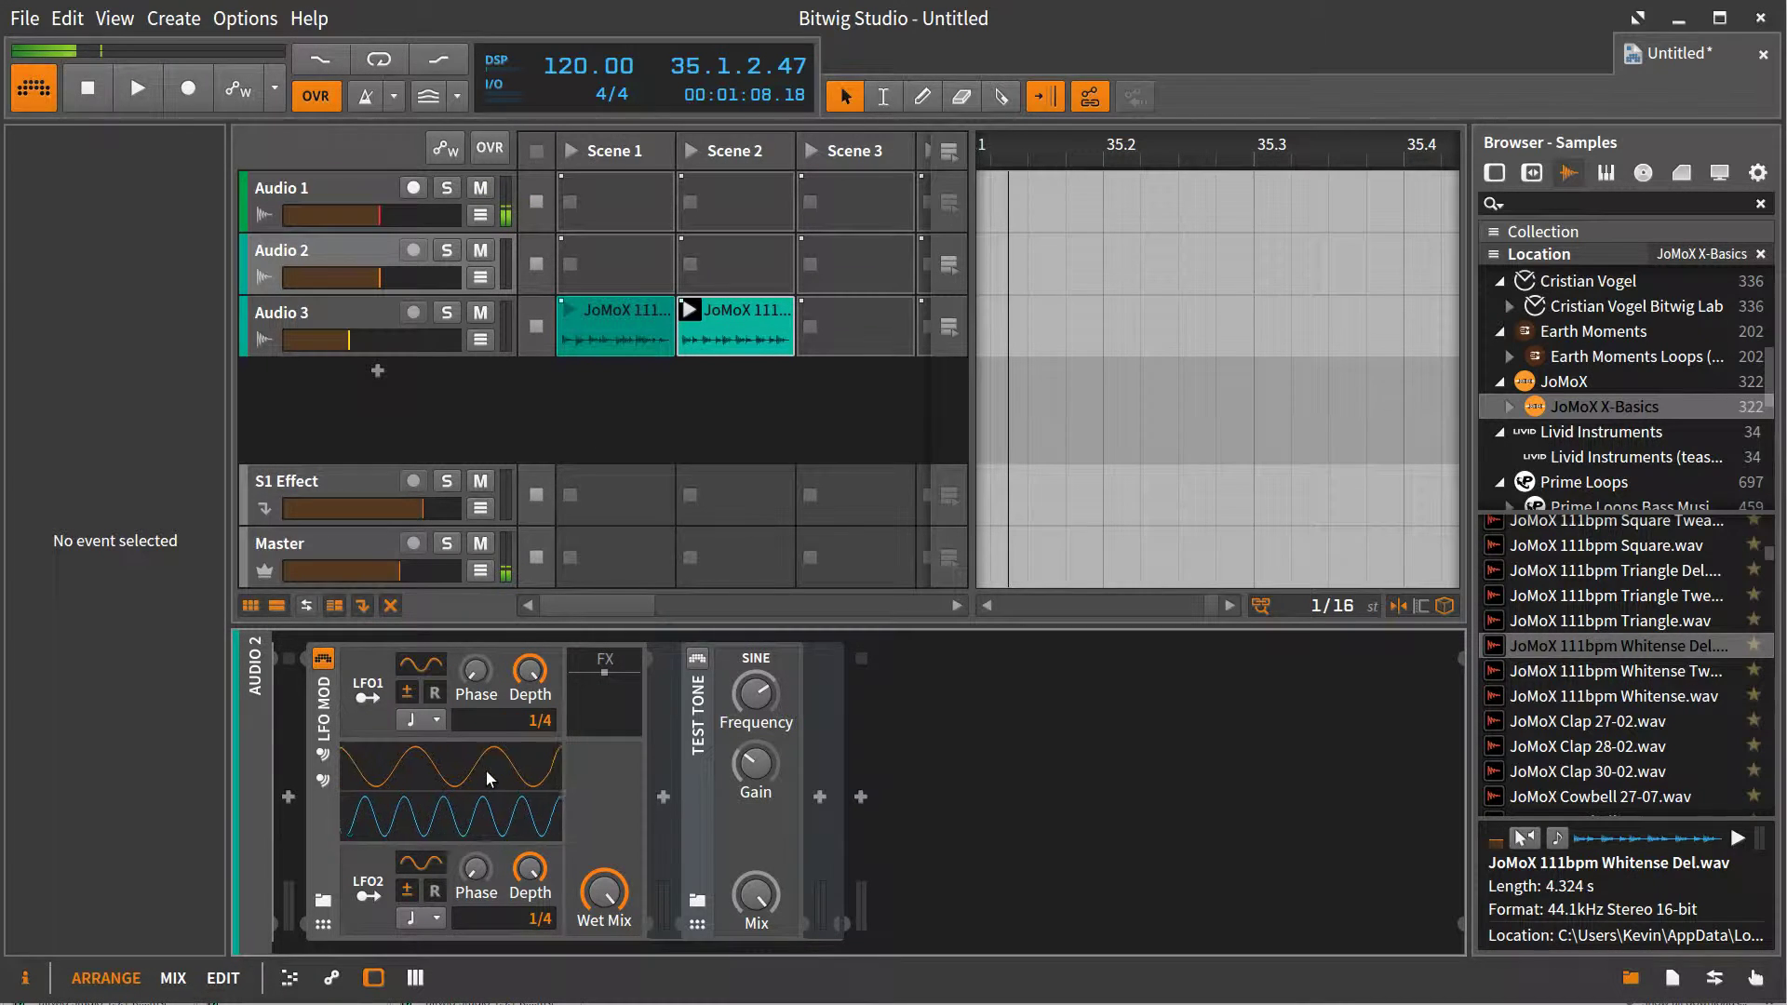
pyautogui.scroll(1, 539, 738)
pyautogui.click(433, 920)
pyautogui.click(448, 940)
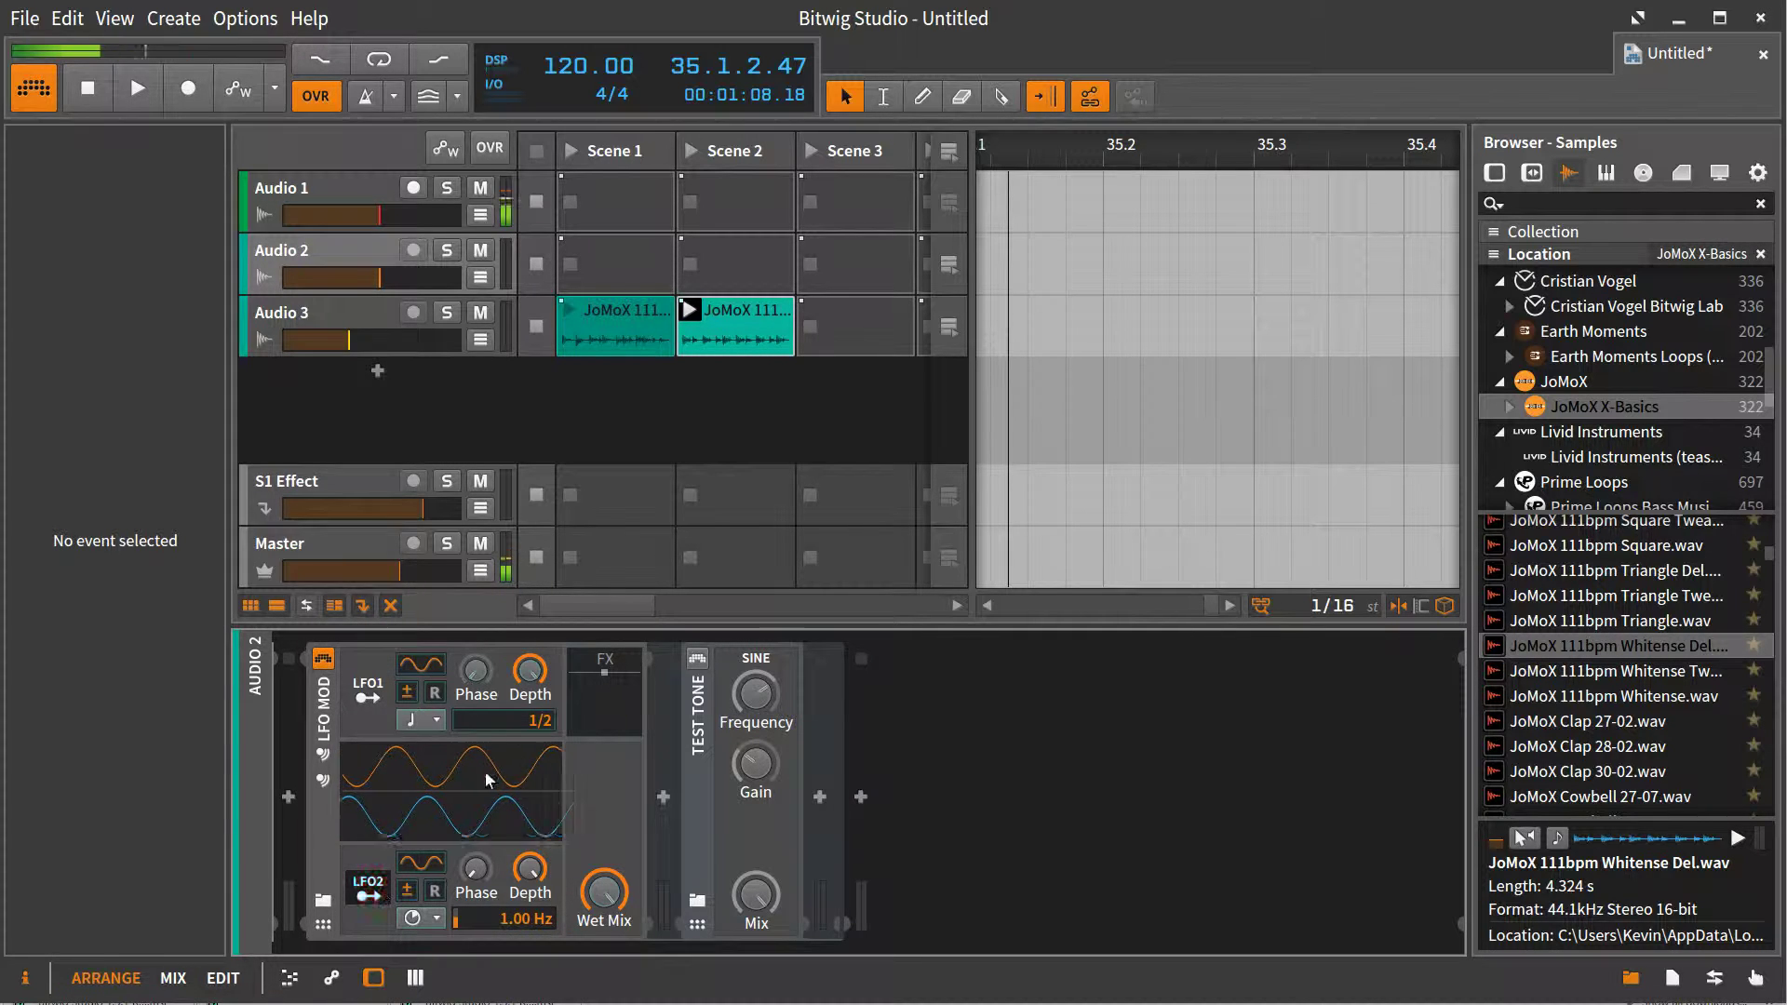
# Step: Assign LFO2 to modulate LFO1's Phase and switch LFO2 from bipolar to unipolar
pyautogui.moveTo(473, 690); pyautogui.dragTo(482, 832)
pyautogui.click(369, 892)
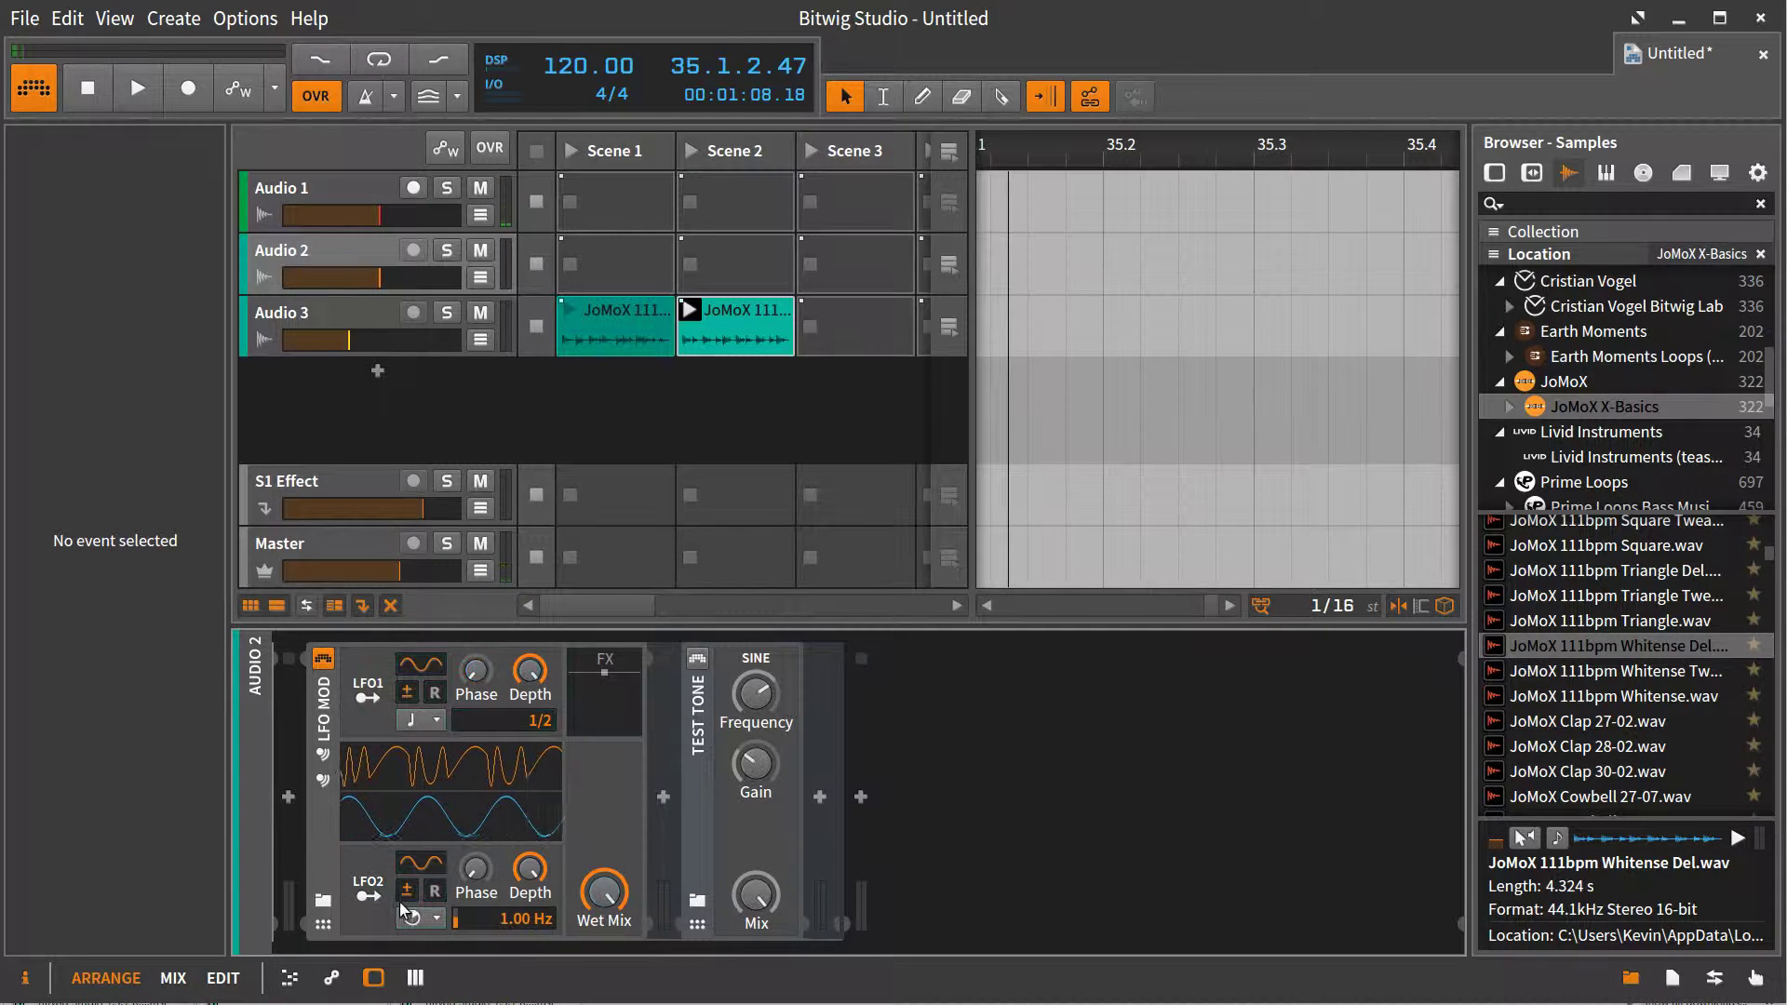
pyautogui.click(409, 892)
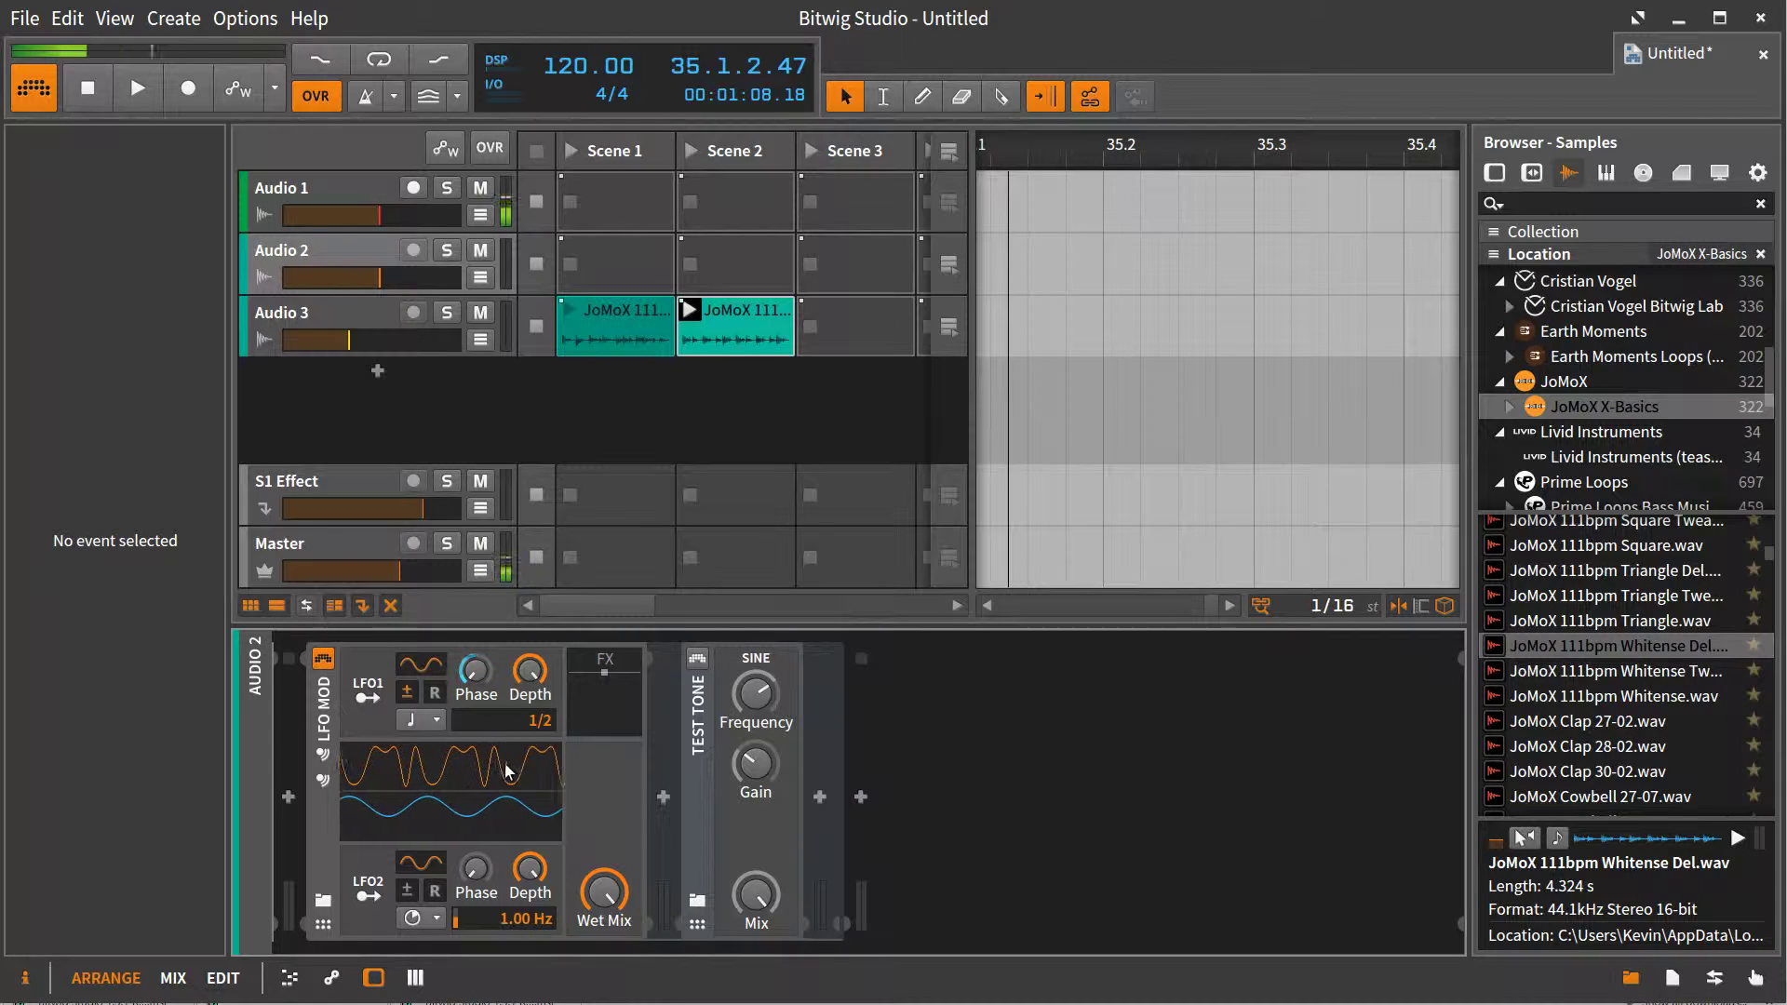
# Step: Turn on the Test Tone device behind the LFO Mod device
pyautogui.click(432, 668)
pyautogui.click(432, 662)
pyautogui.click(698, 661)
# Step: Assign LFO1 to modulate the Test Tone's Frequency and lower the tone's base frequency
pyautogui.click(364, 698)
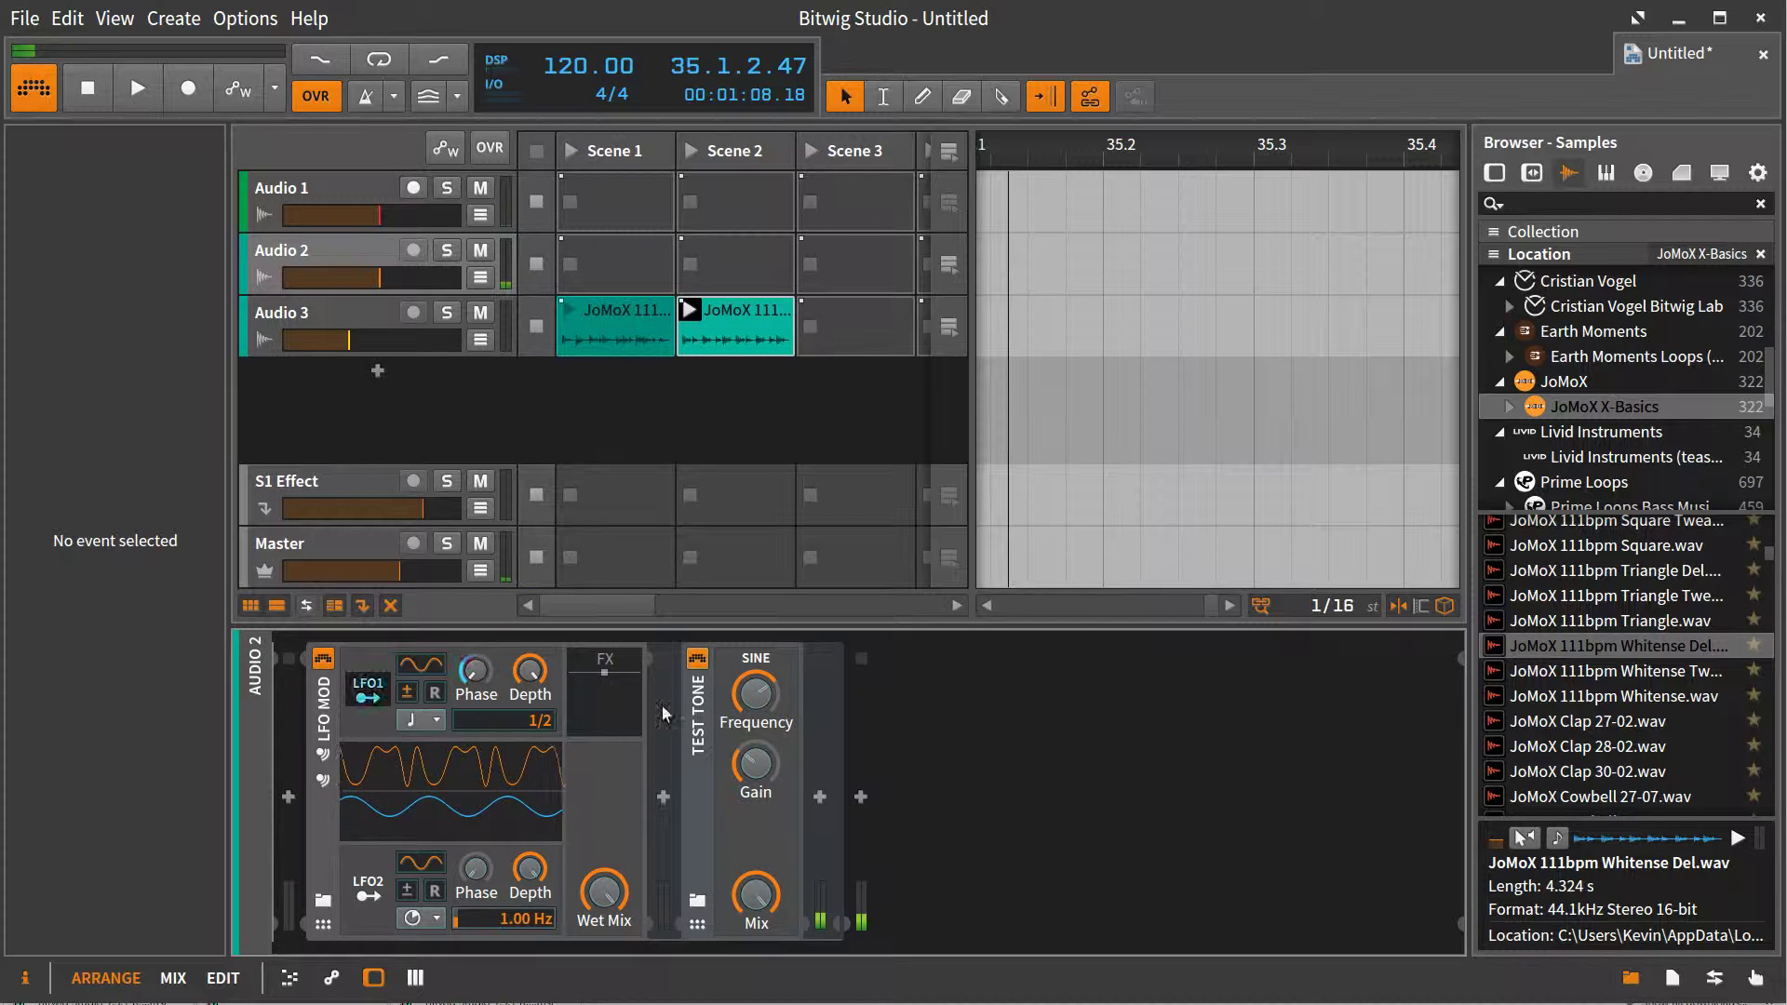
pyautogui.moveTo(756, 694); pyautogui.dragTo(756, 717)
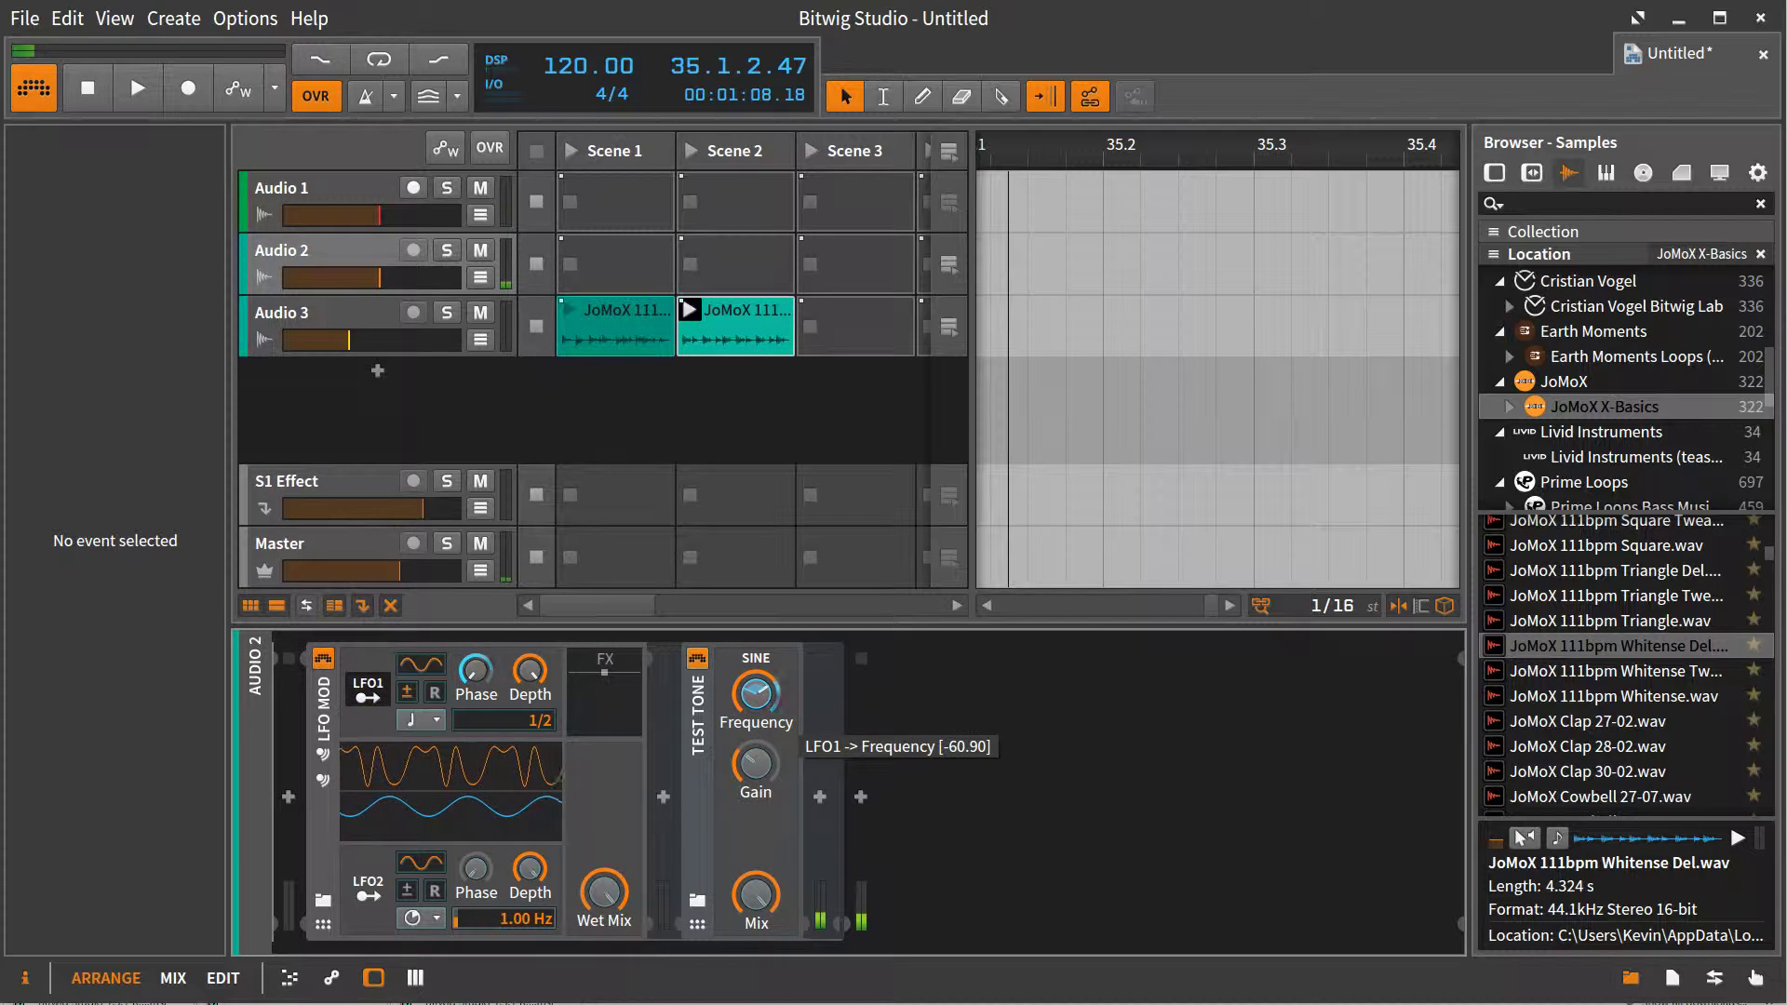
pyautogui.click(367, 692)
pyautogui.moveTo(766, 692); pyautogui.dragTo(766, 718)
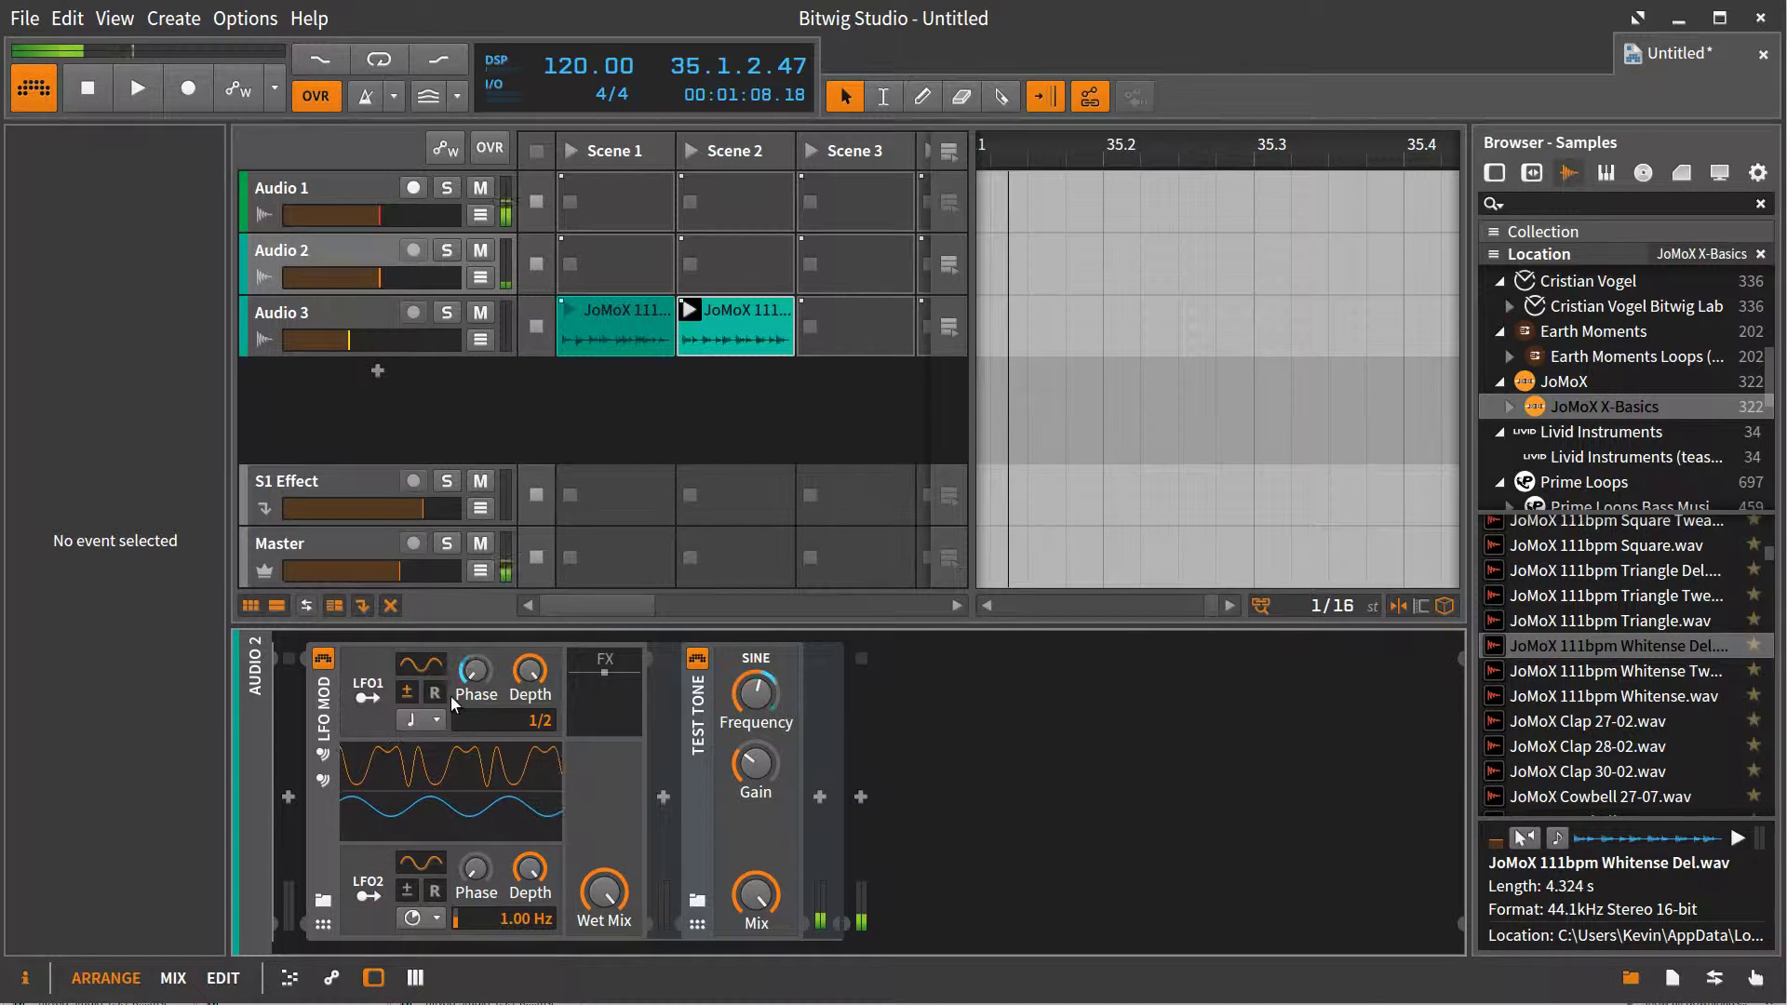
# Step: Assign LFO1 to modulate the rate of LFO2
pyautogui.click(368, 700)
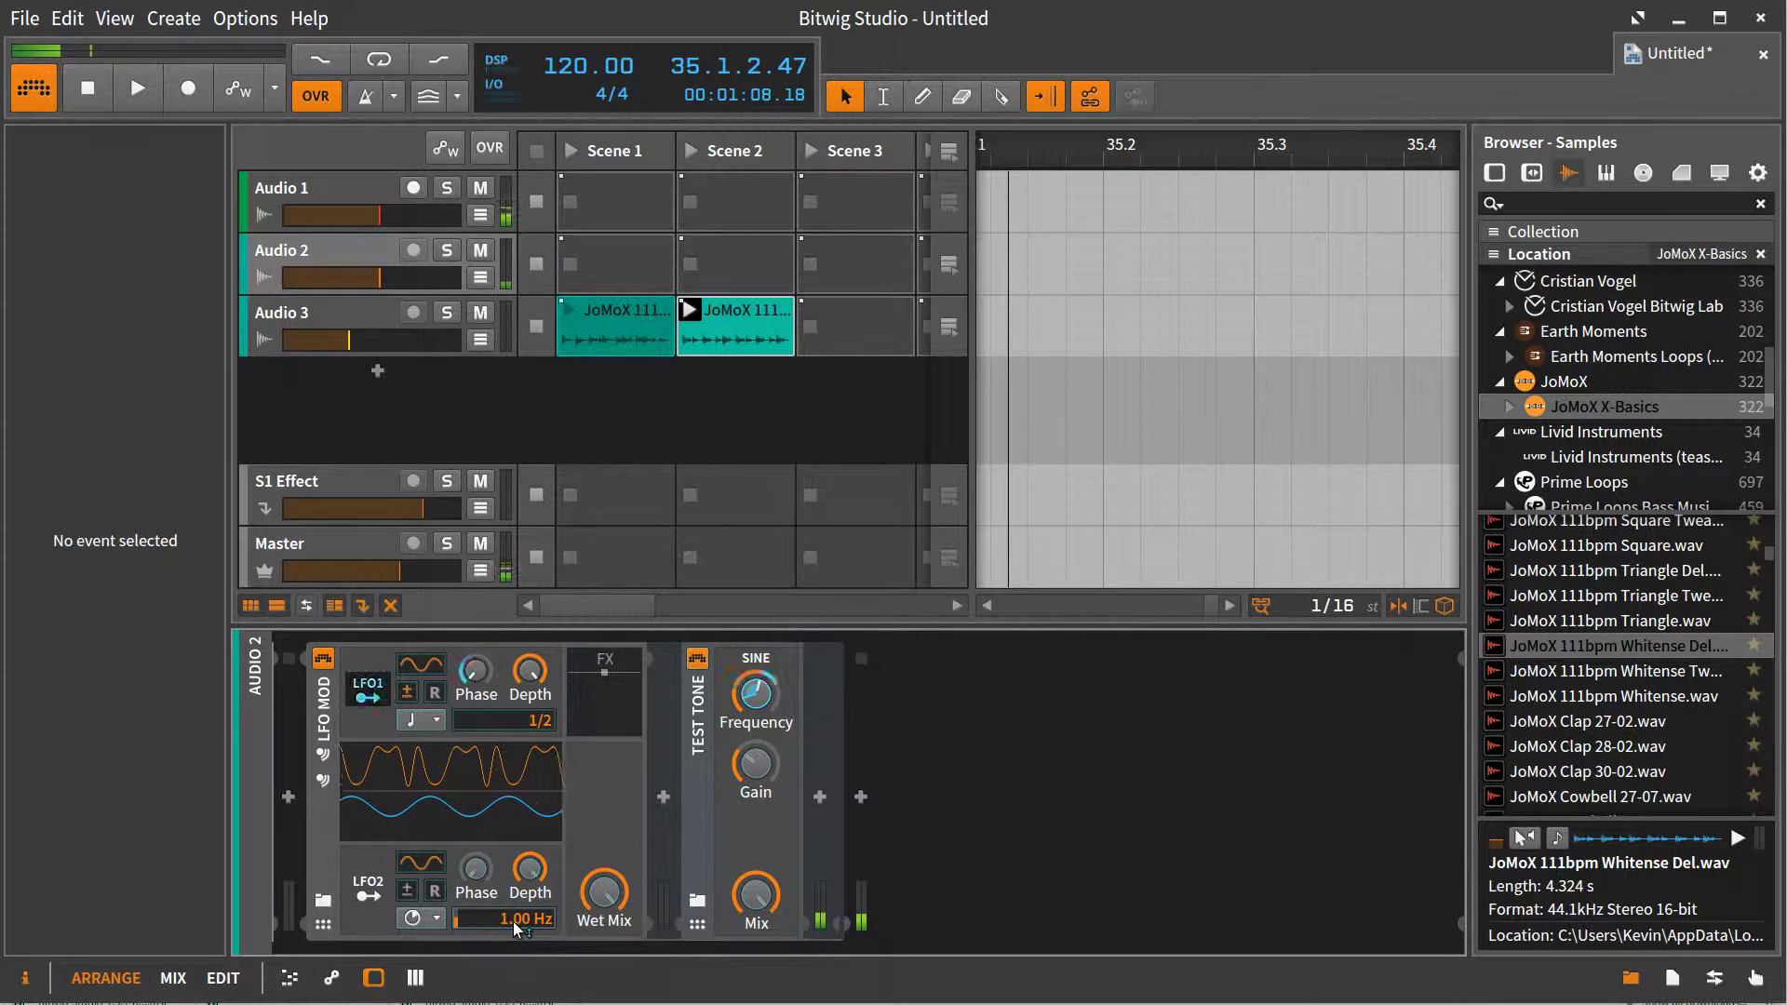
pyautogui.moveTo(502, 919); pyautogui.dragTo(503, 851)
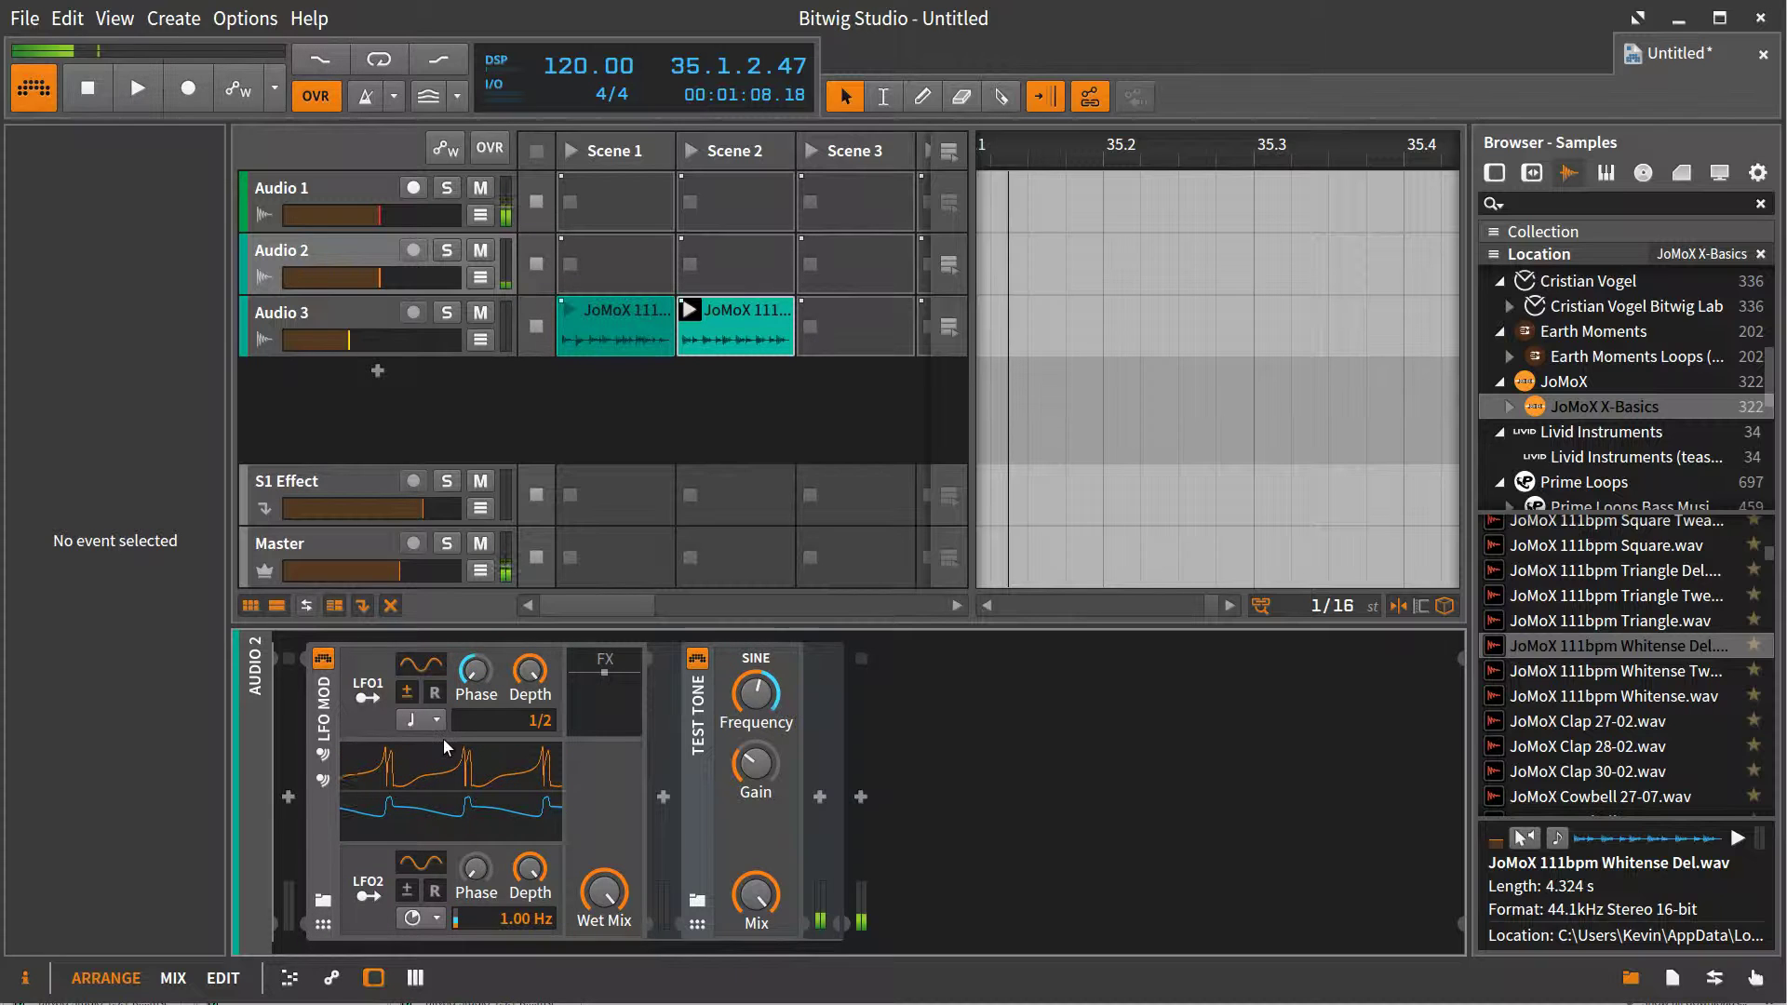
# Step: Show the LFO Mod macros, make Macro 1 bipolar and assign it to LFO2's rate
pyautogui.click(324, 927)
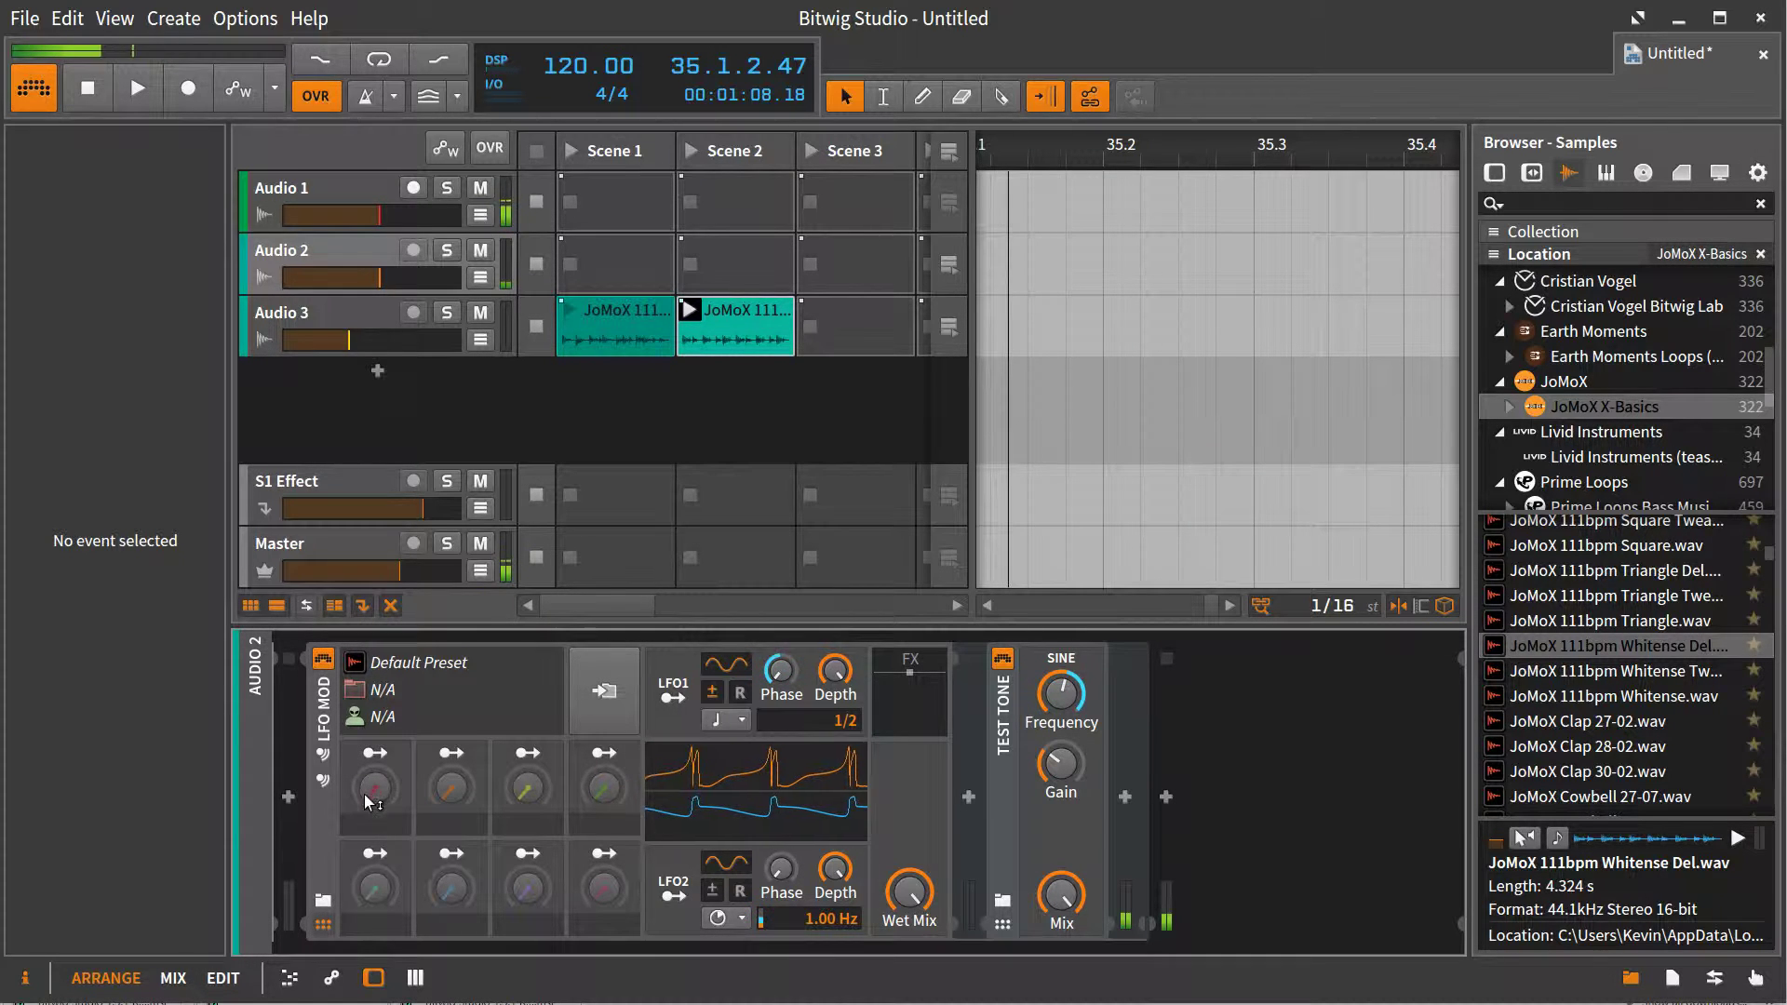
pyautogui.rightClick(387, 816)
pyautogui.click(429, 840)
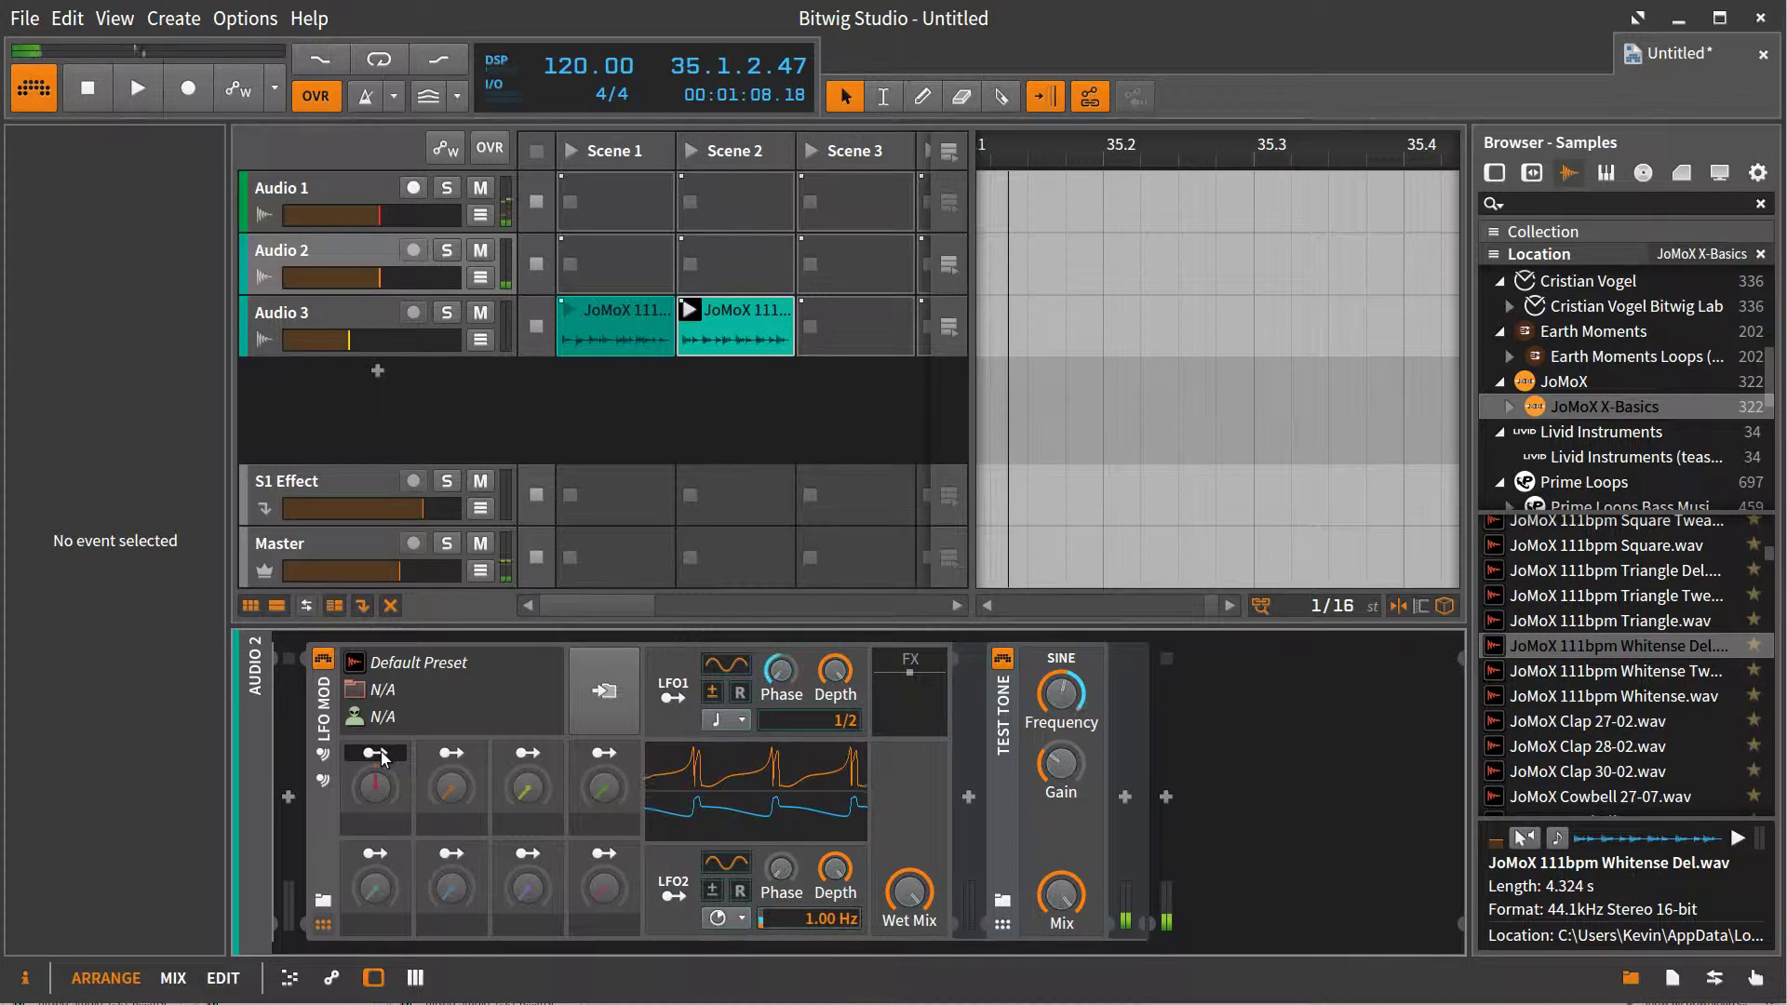
pyautogui.moveTo(805, 922)
pyautogui.mouseDown()
pyautogui.moveTo(805, 888)
pyautogui.moveTo(815, 922)
pyautogui.mouseUp()
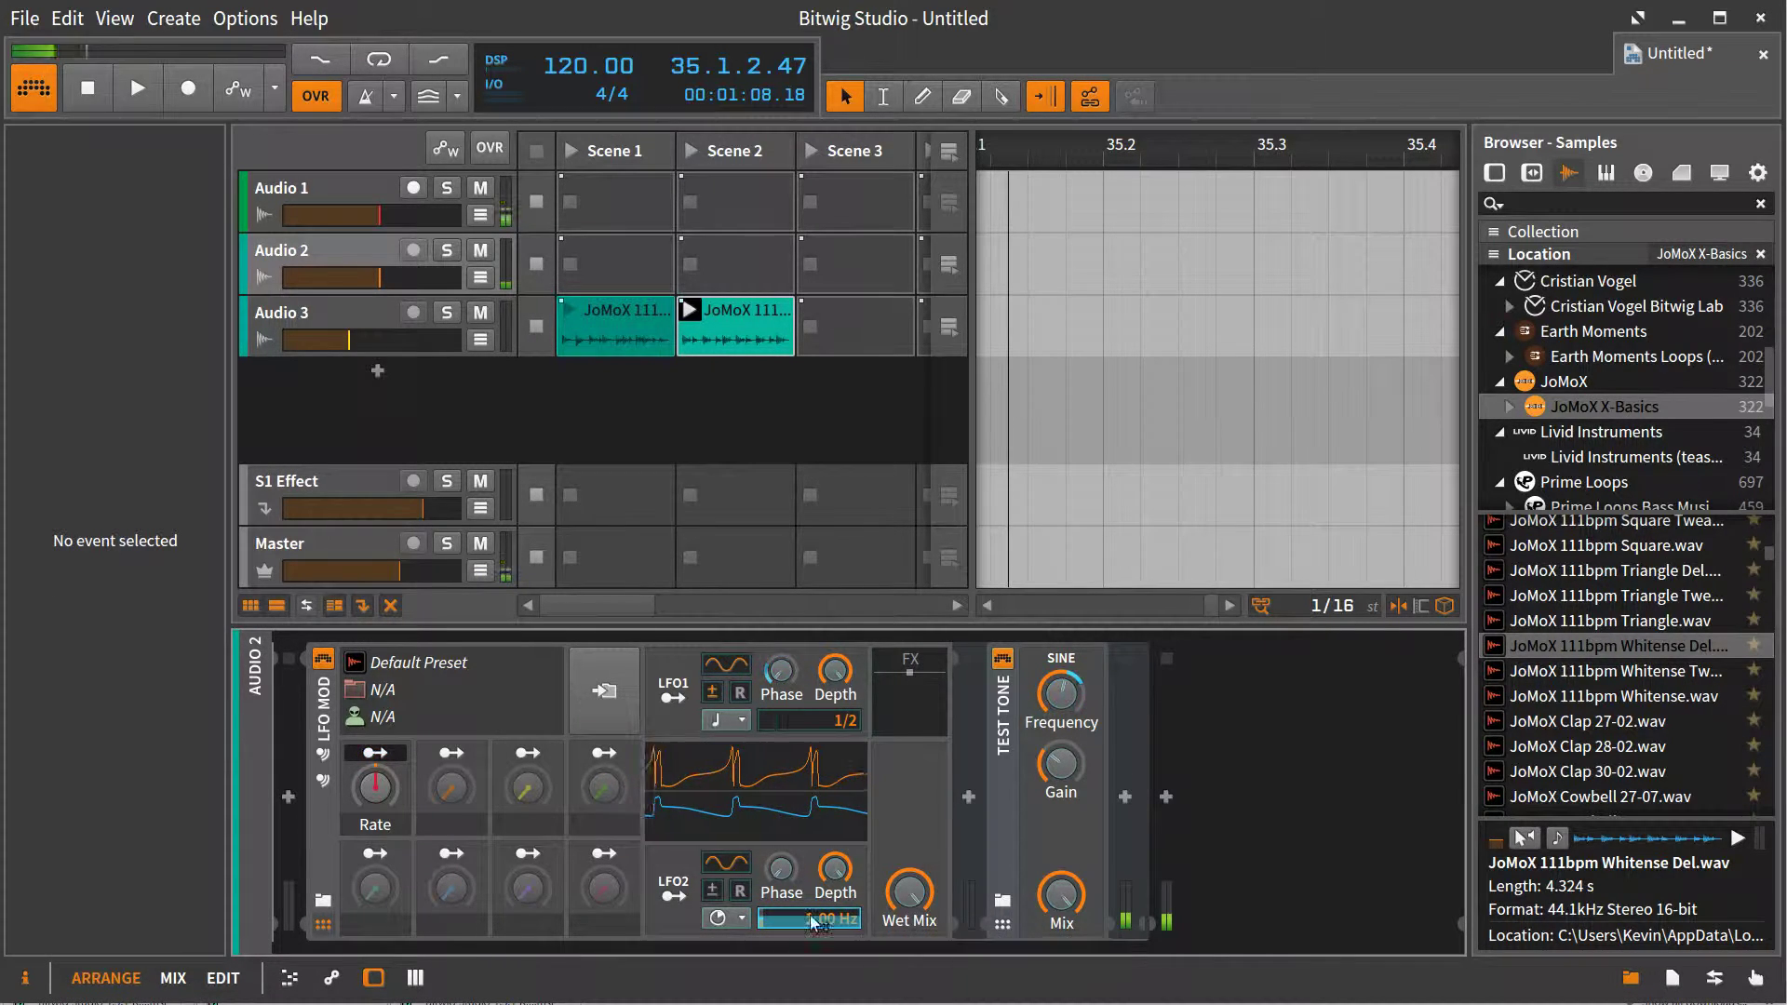
# Step: Make Macro 2 bipolar and assign it to LFO1's tempo-synced rate
pyautogui.rightClick(440, 790)
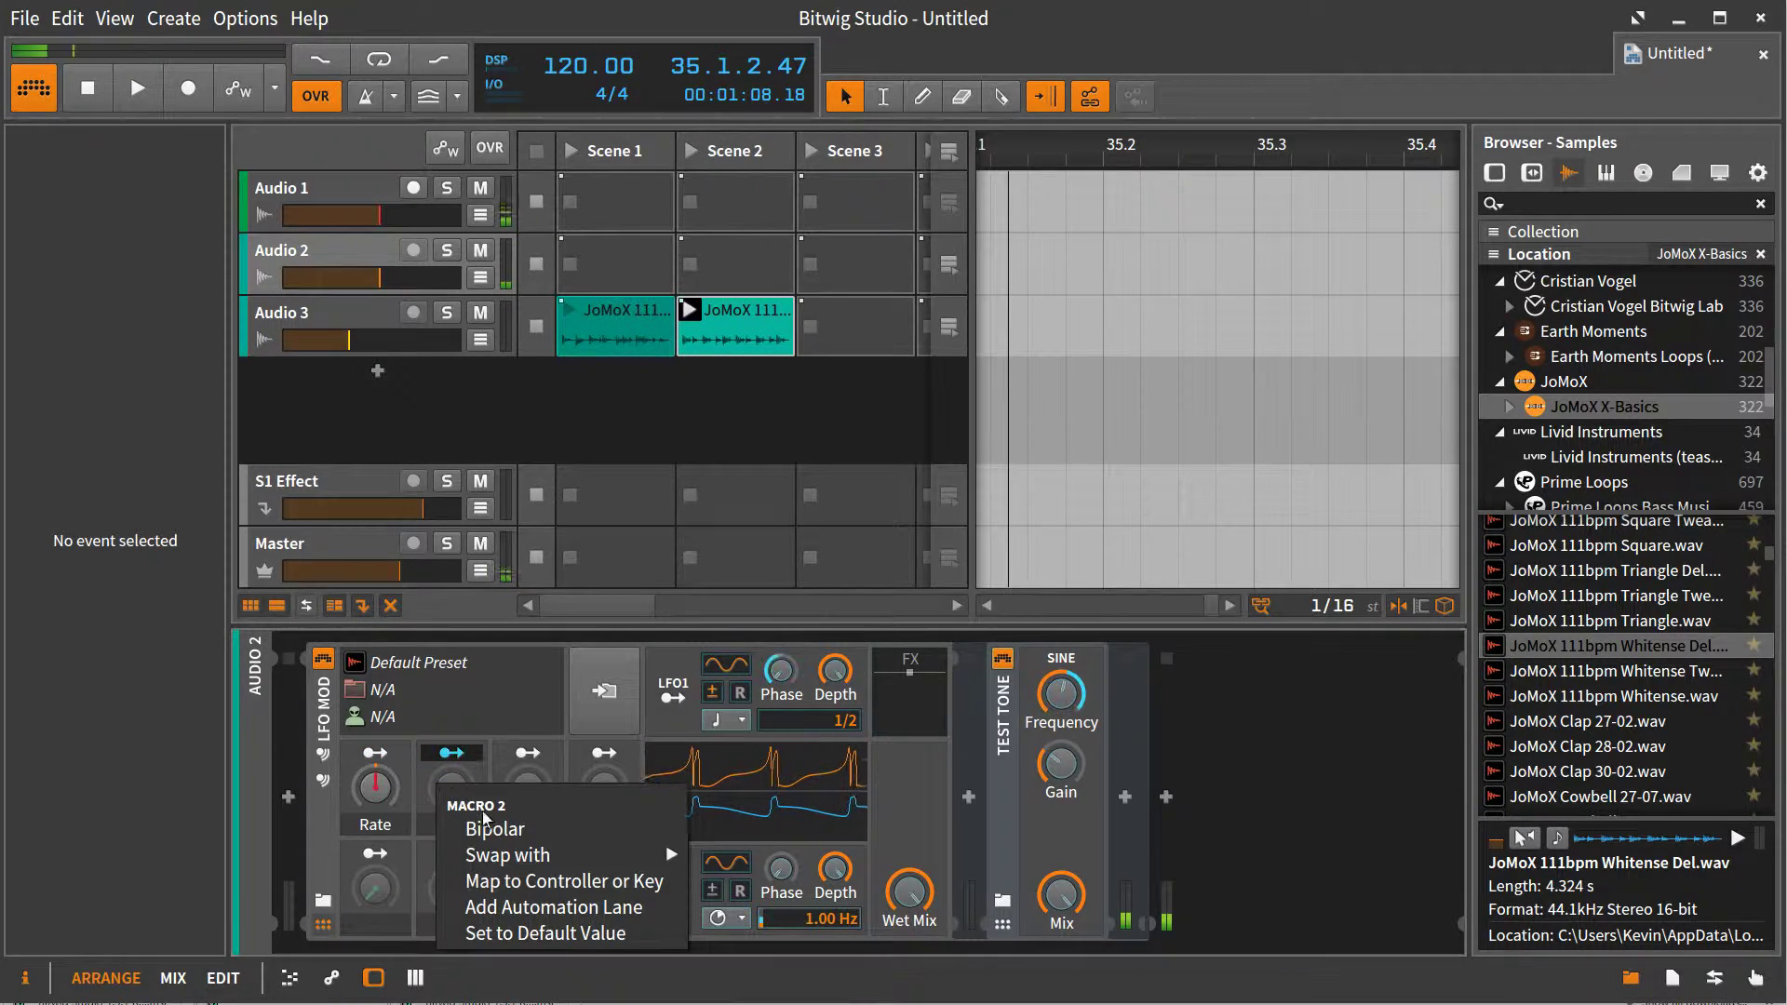
pyautogui.click(527, 819)
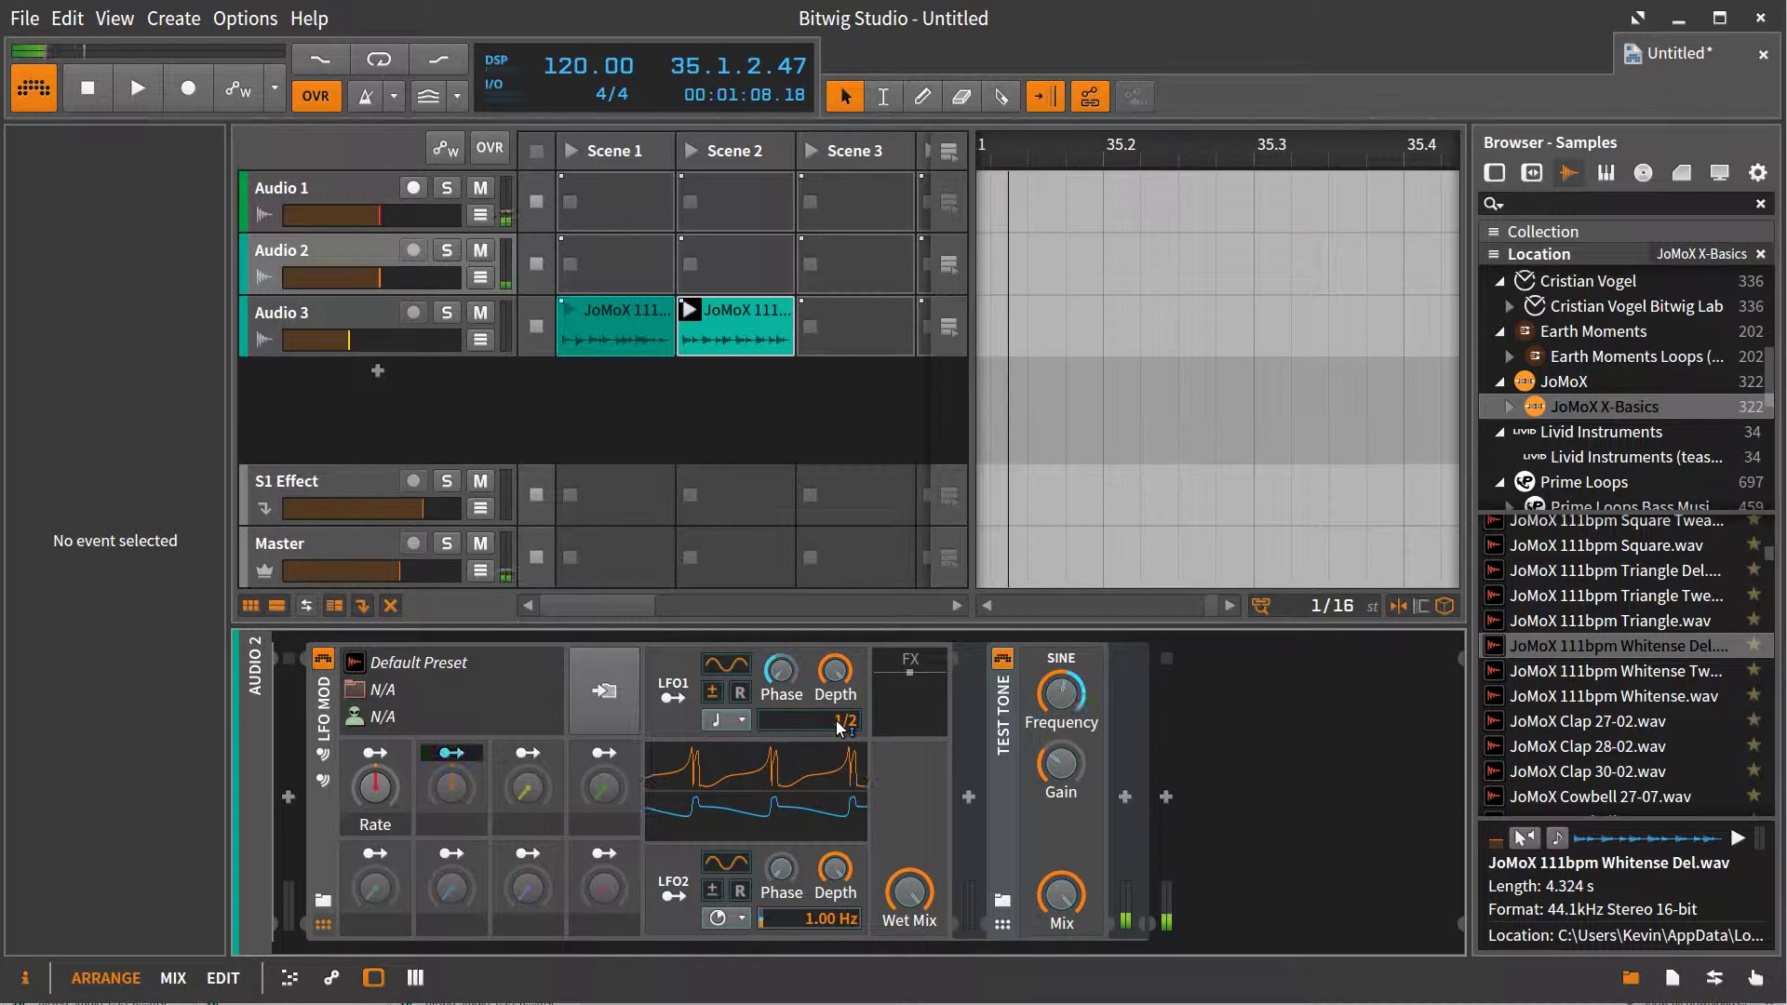
pyautogui.moveTo(841, 728); pyautogui.dragTo(841, 708)
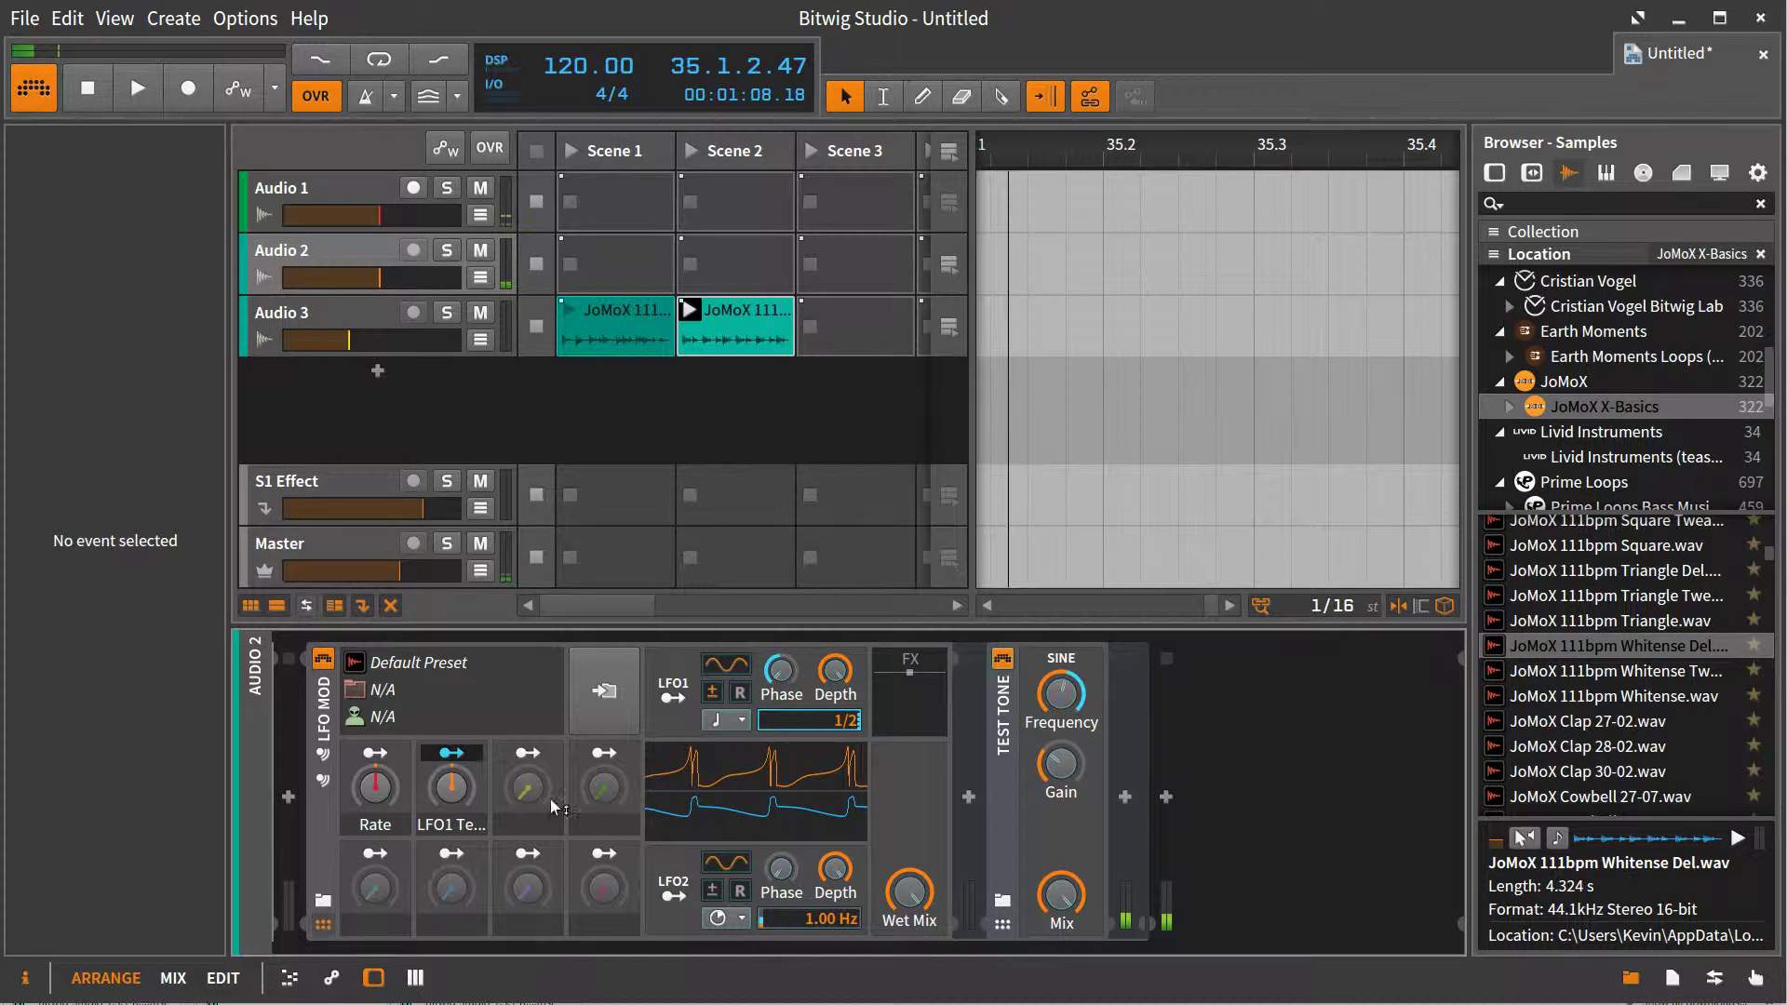
pyautogui.click(454, 753)
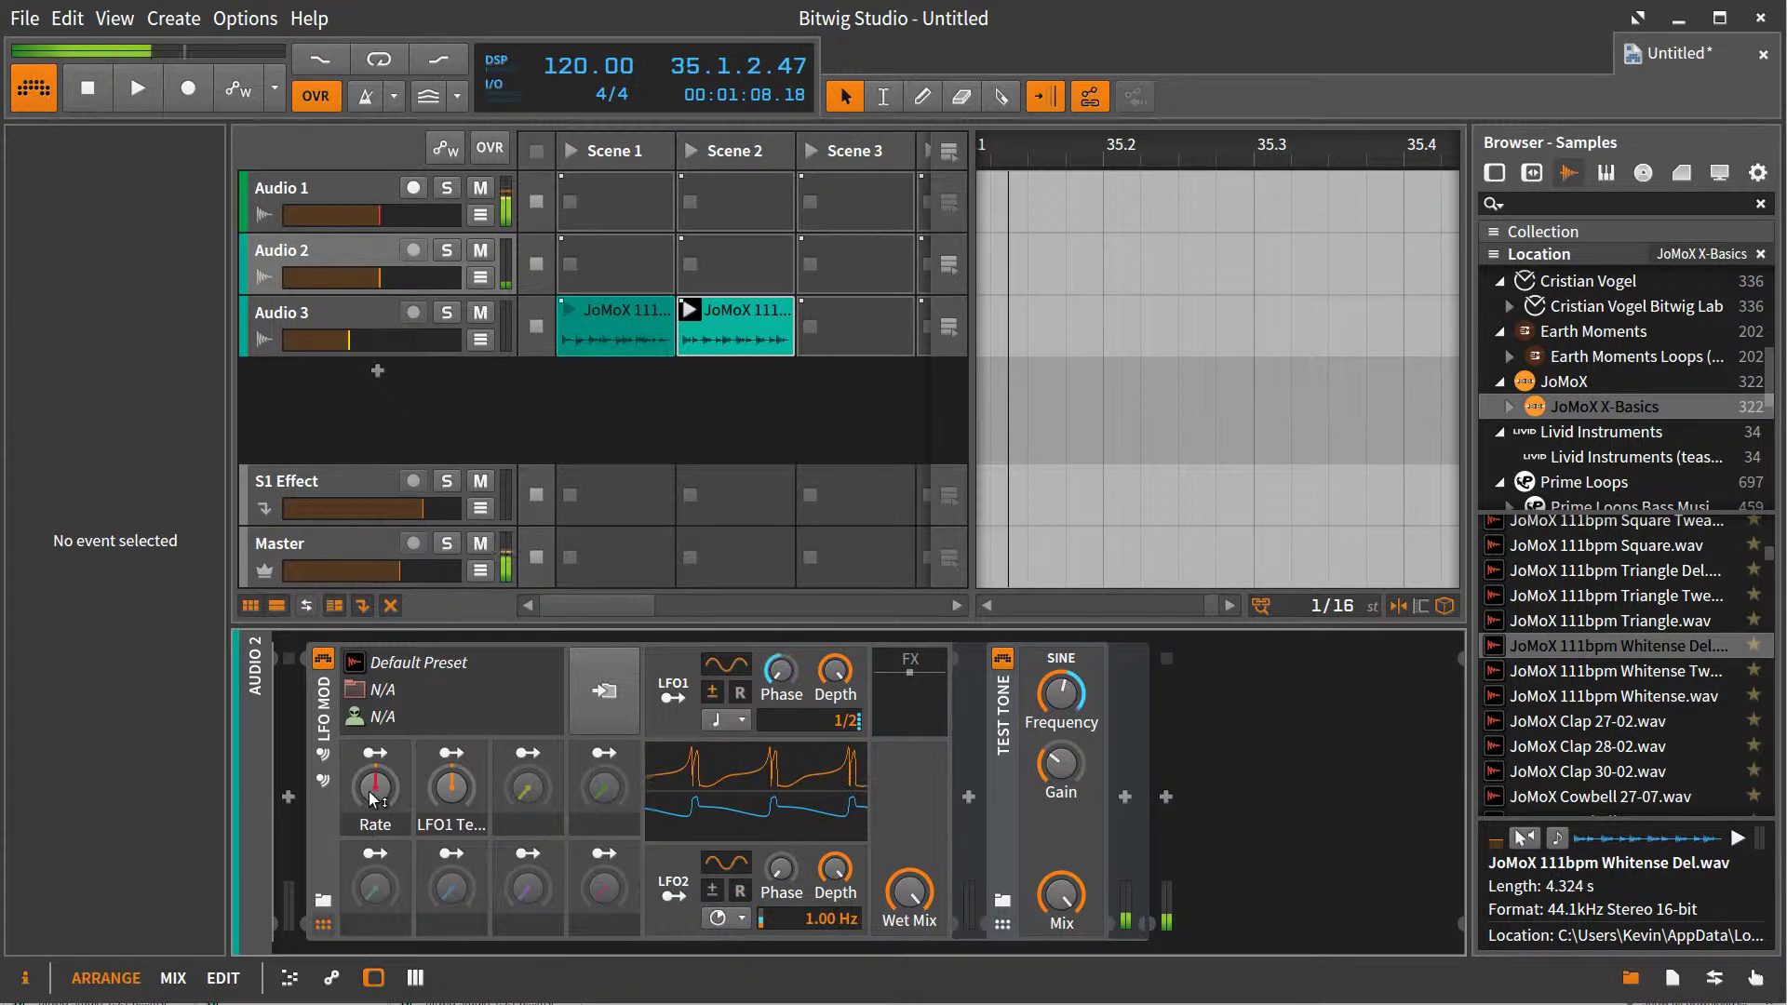
# Step: Lower the Rate macro, launch the Scene 2 clip on Audio 3 and vary the LFO1 Temposync macro during playback
pyautogui.moveTo(375, 786); pyautogui.dragTo(373, 790)
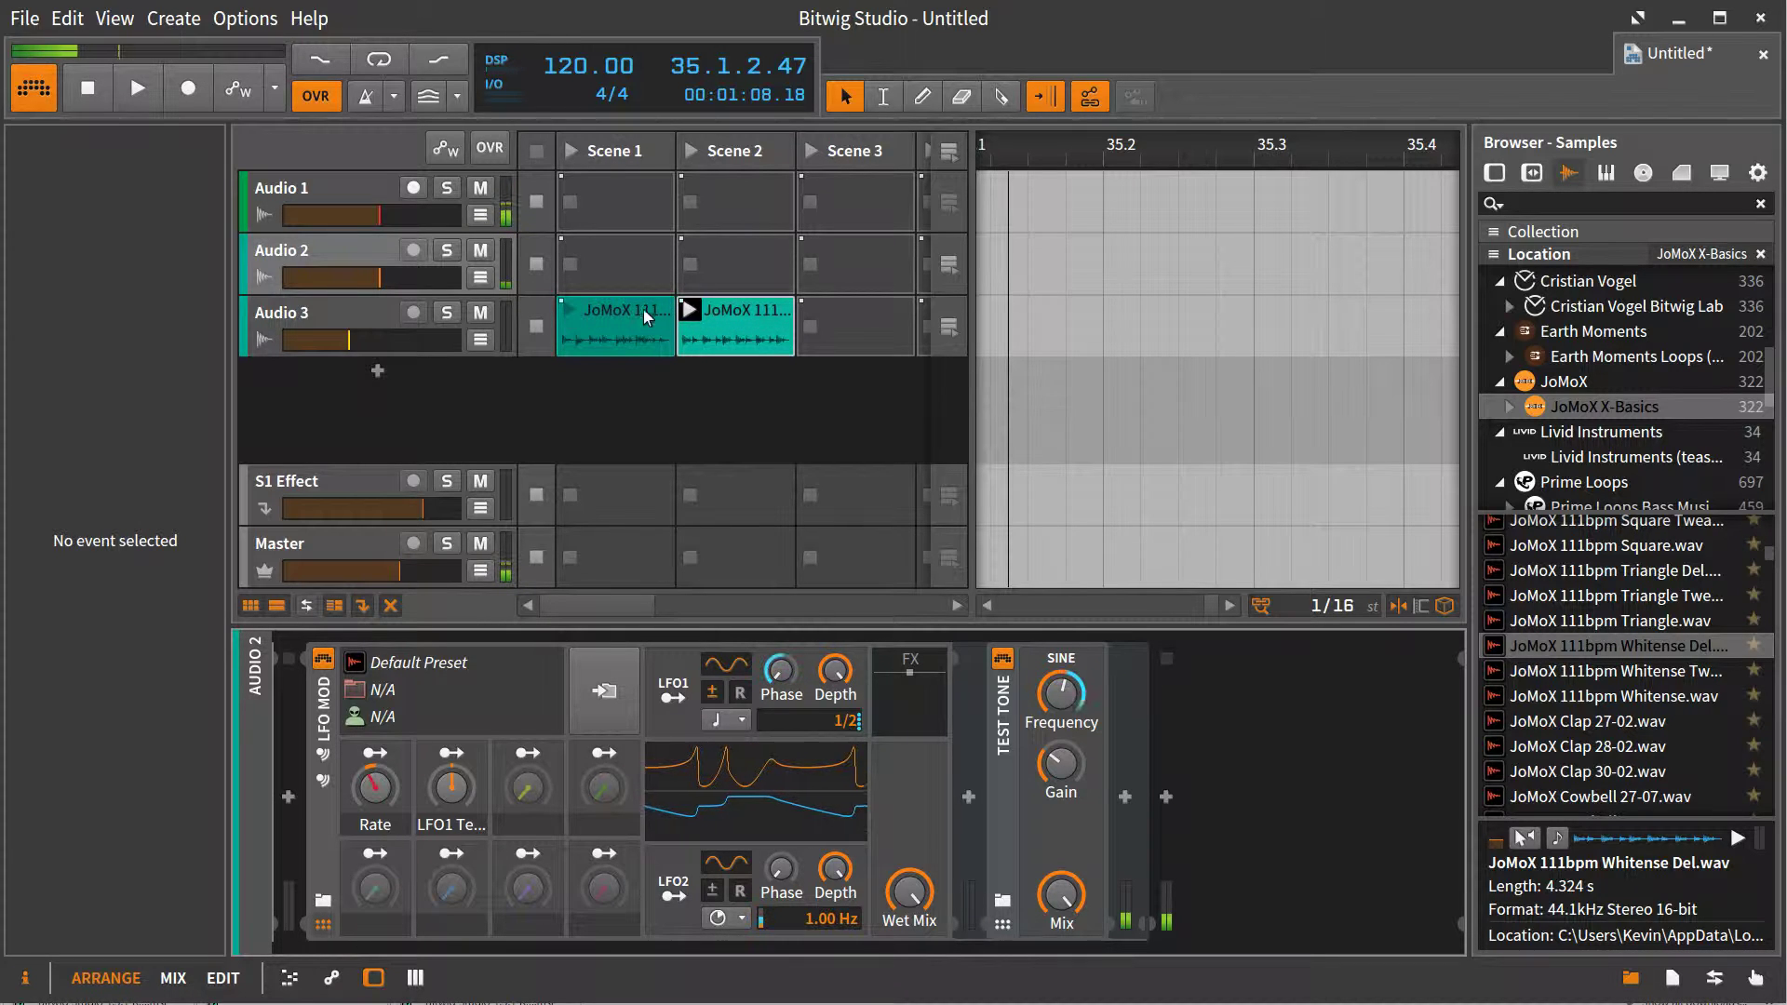
pyautogui.click(688, 310)
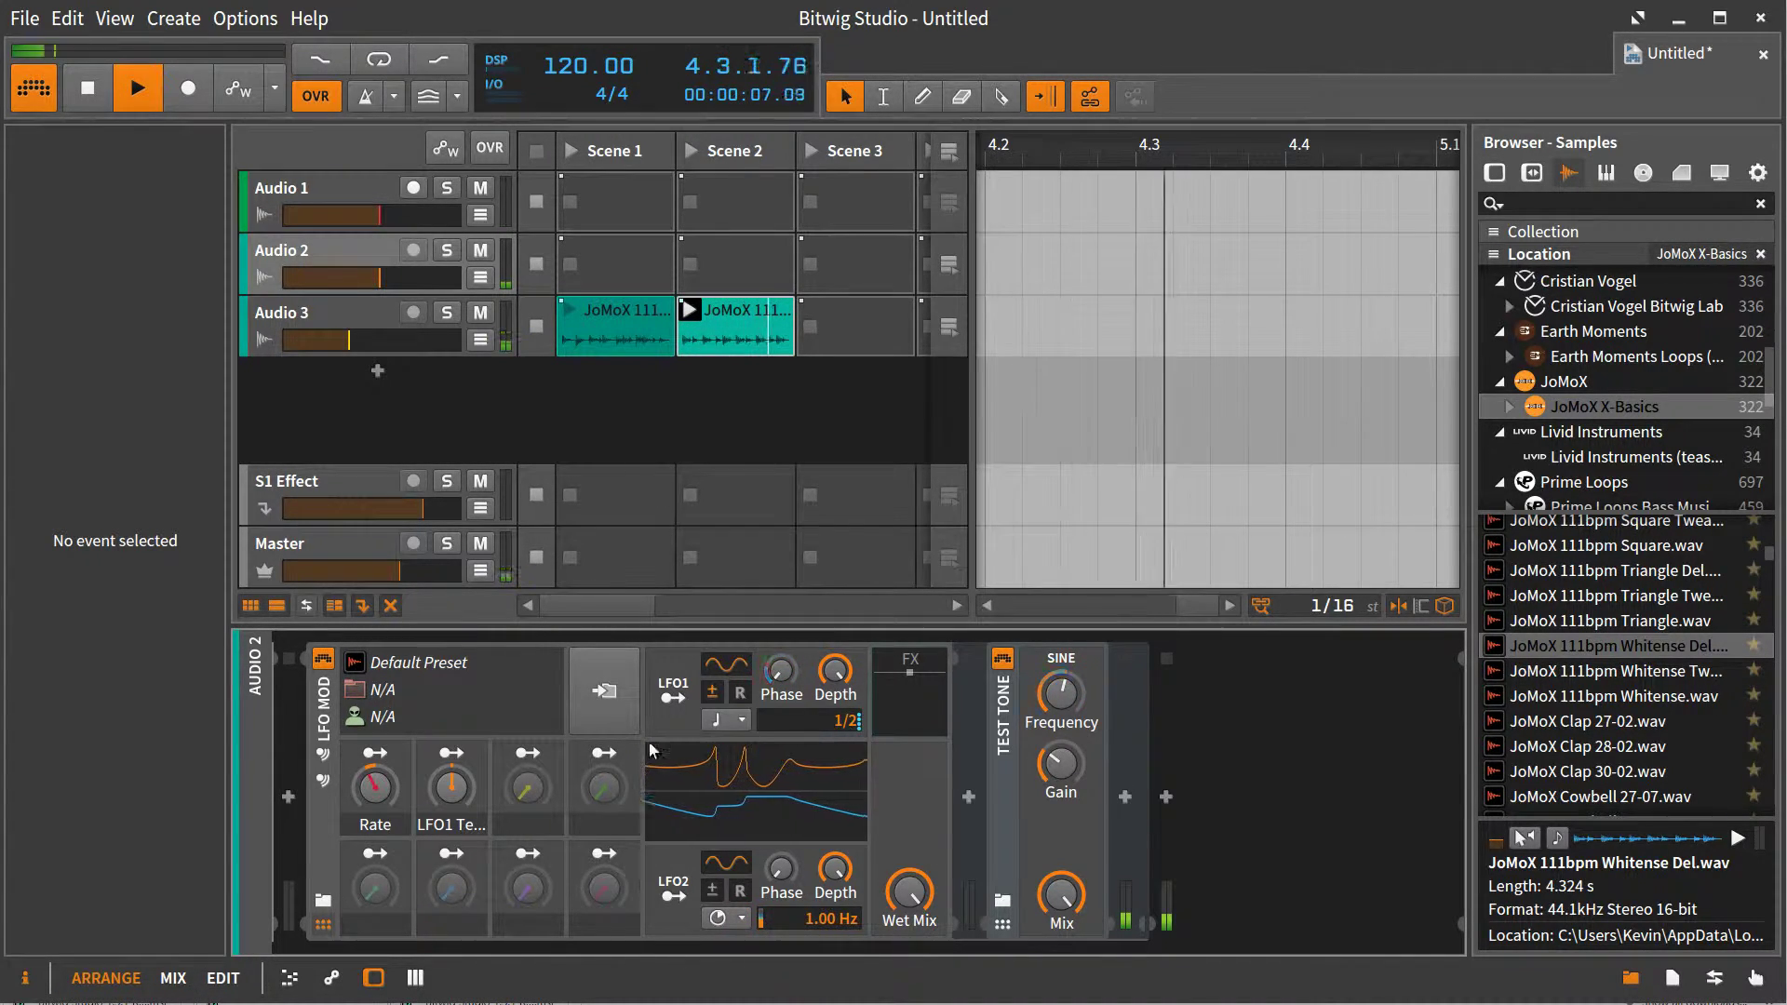
pyautogui.scroll(5, 457, 799)
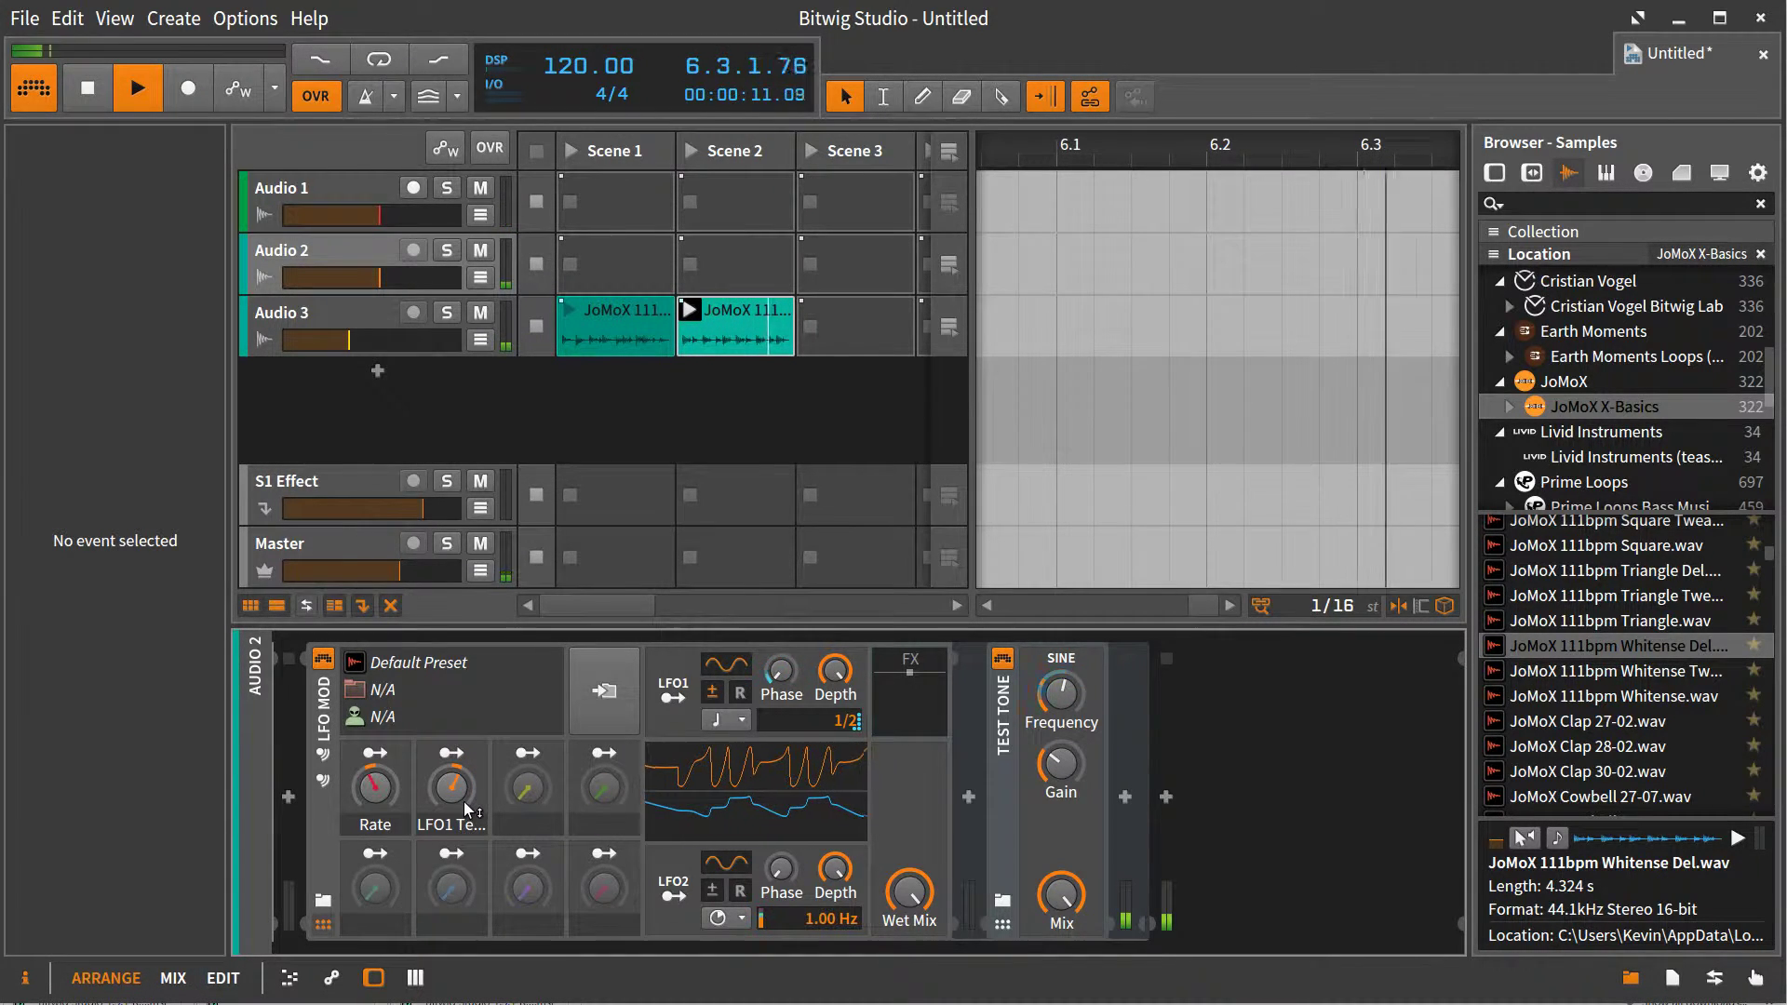
pyautogui.scroll(-5, 468, 808)
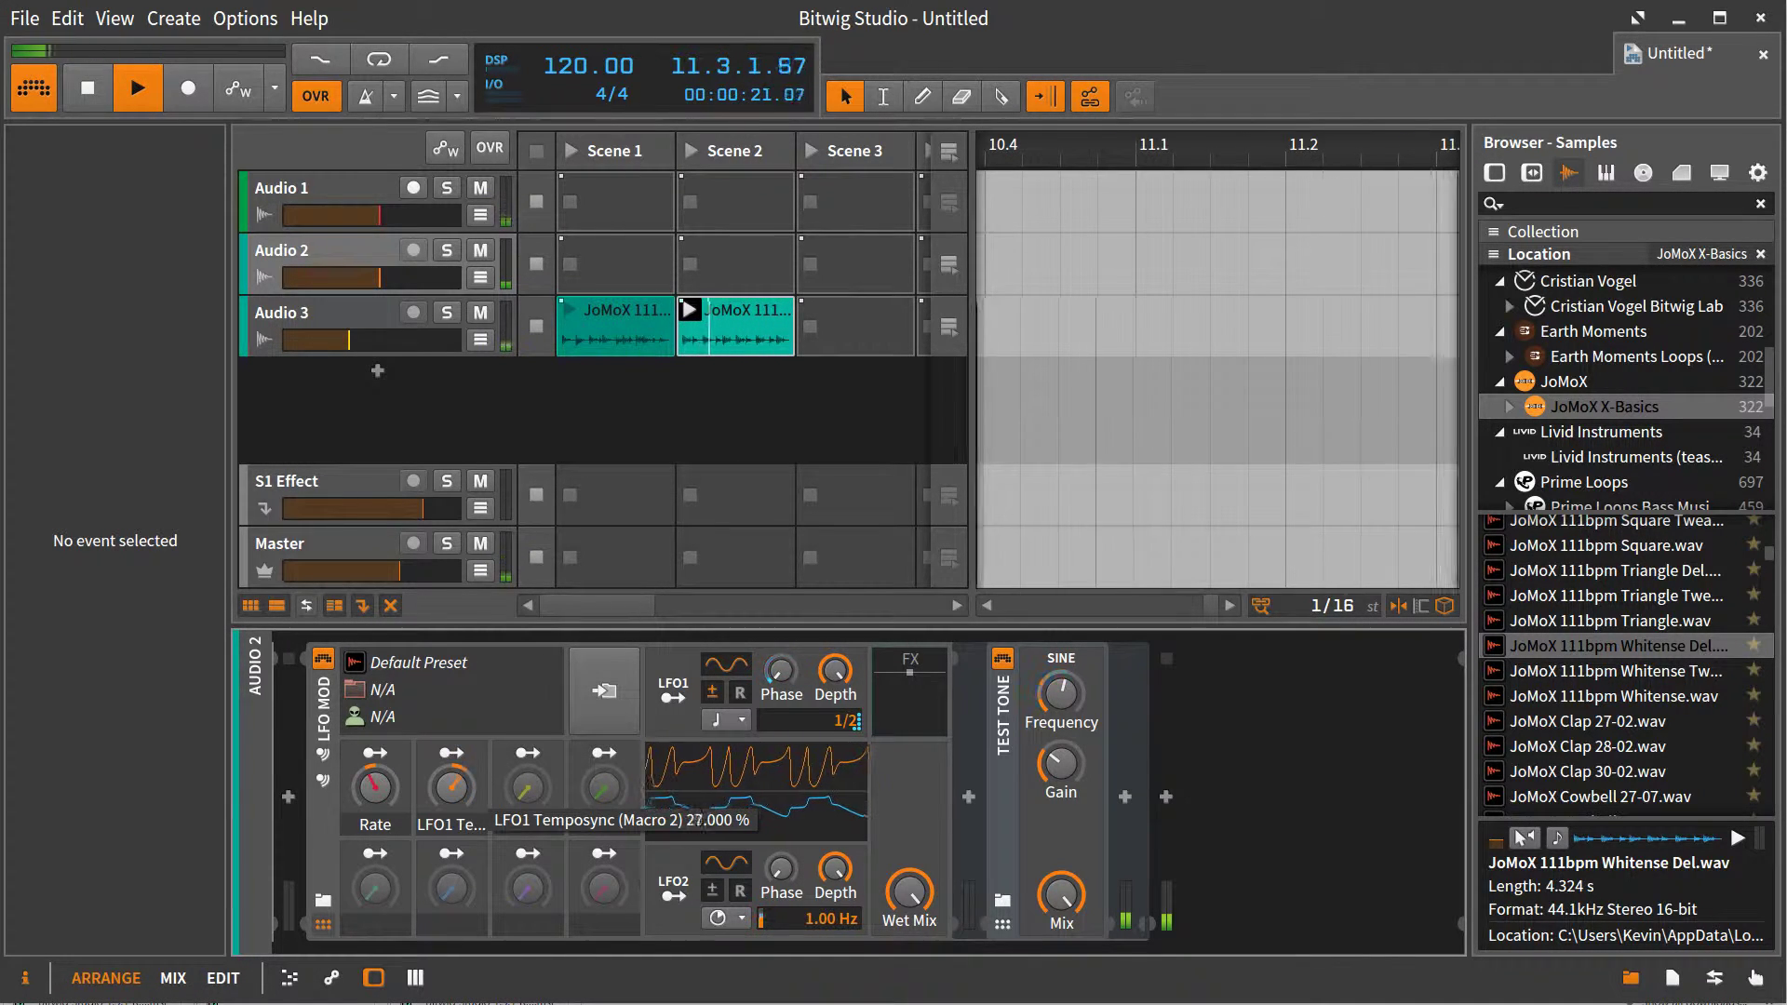
# Step: Fine-tune the LFO1 Temposync and Rate macros against the beat, trying Rate at -10 %, 9 % and 19 %
pyautogui.moveTo(456, 791)
pyautogui.mouseDown()
pyautogui.moveTo(453, 744)
pyautogui.moveTo(453, 772)
pyautogui.mouseUp()
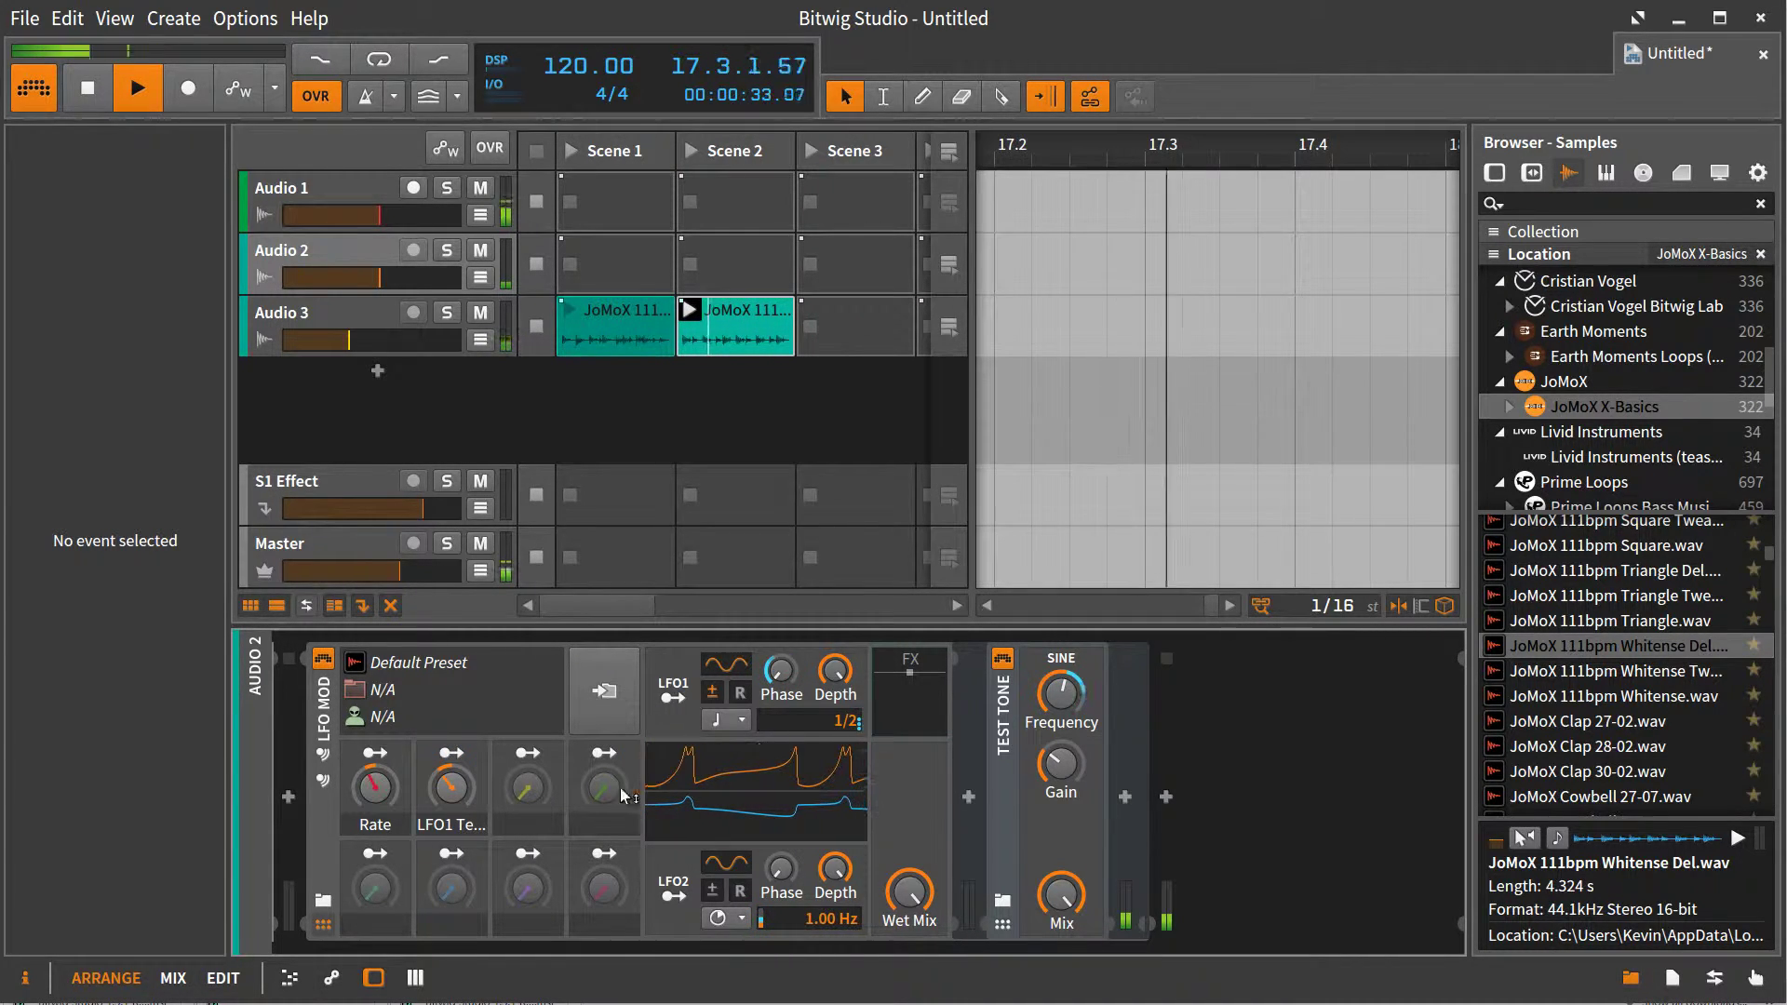
pyautogui.moveTo(419, 802); pyautogui.dragTo(419, 802)
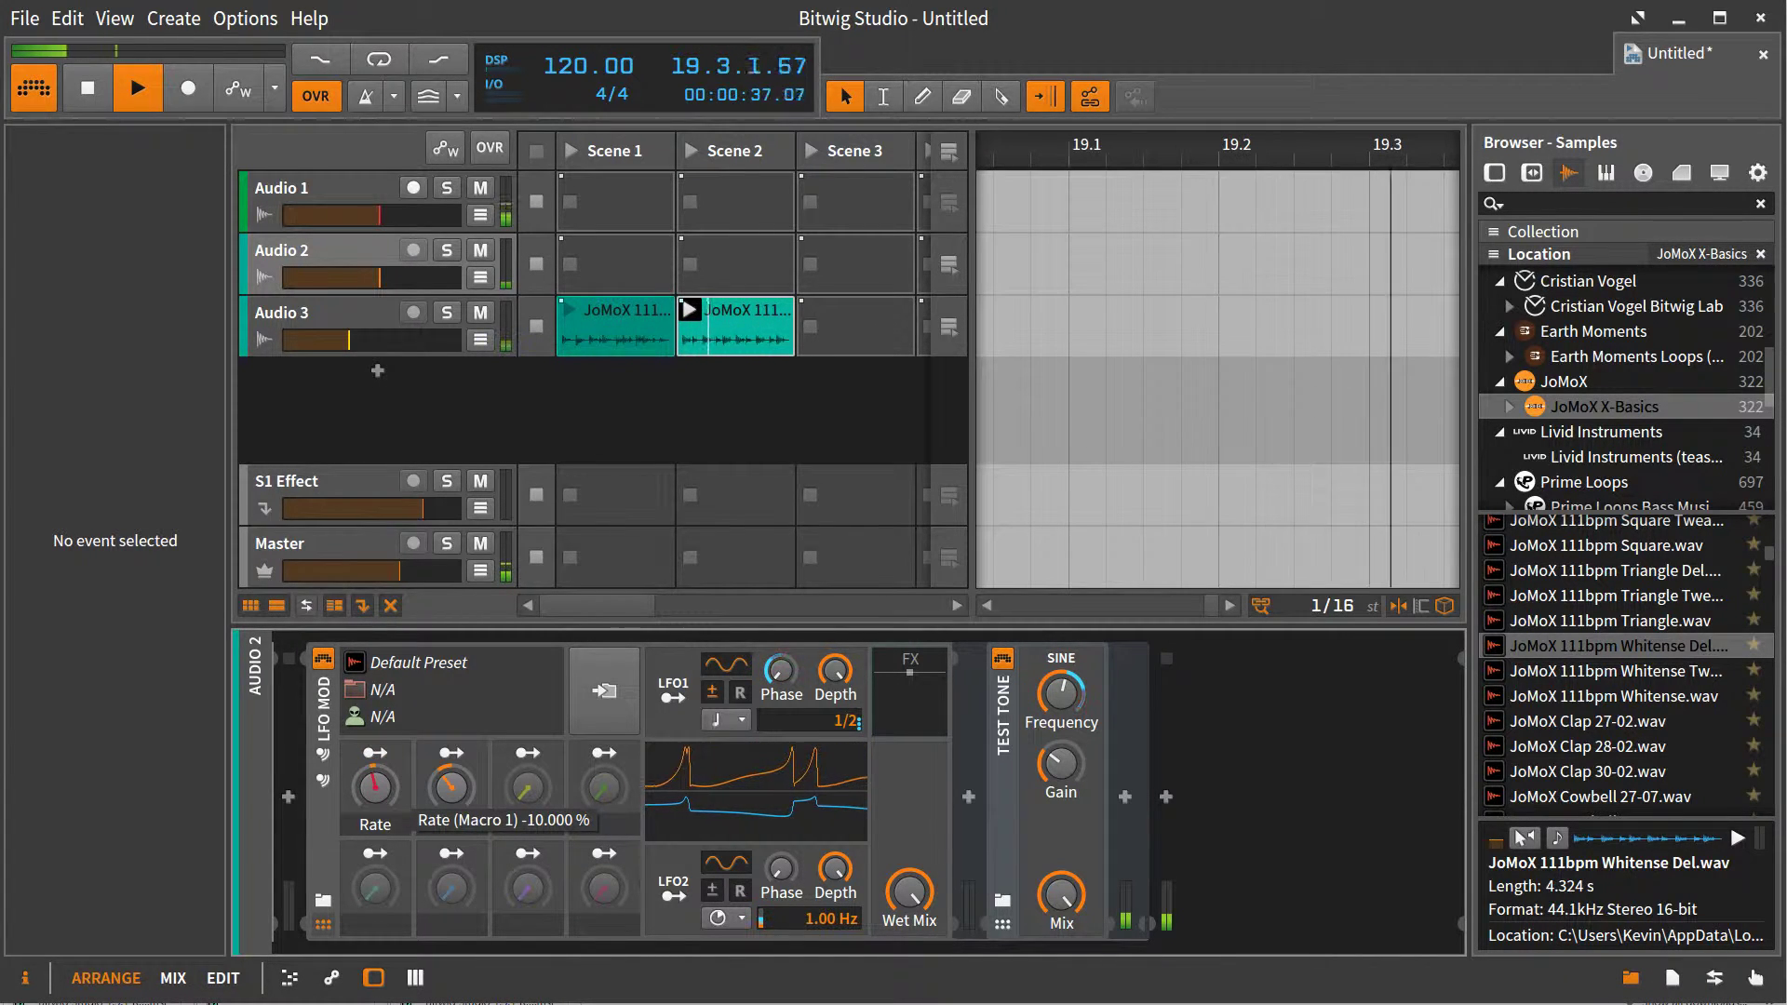
pyautogui.moveTo(451, 786); pyautogui.dragTo(451, 777)
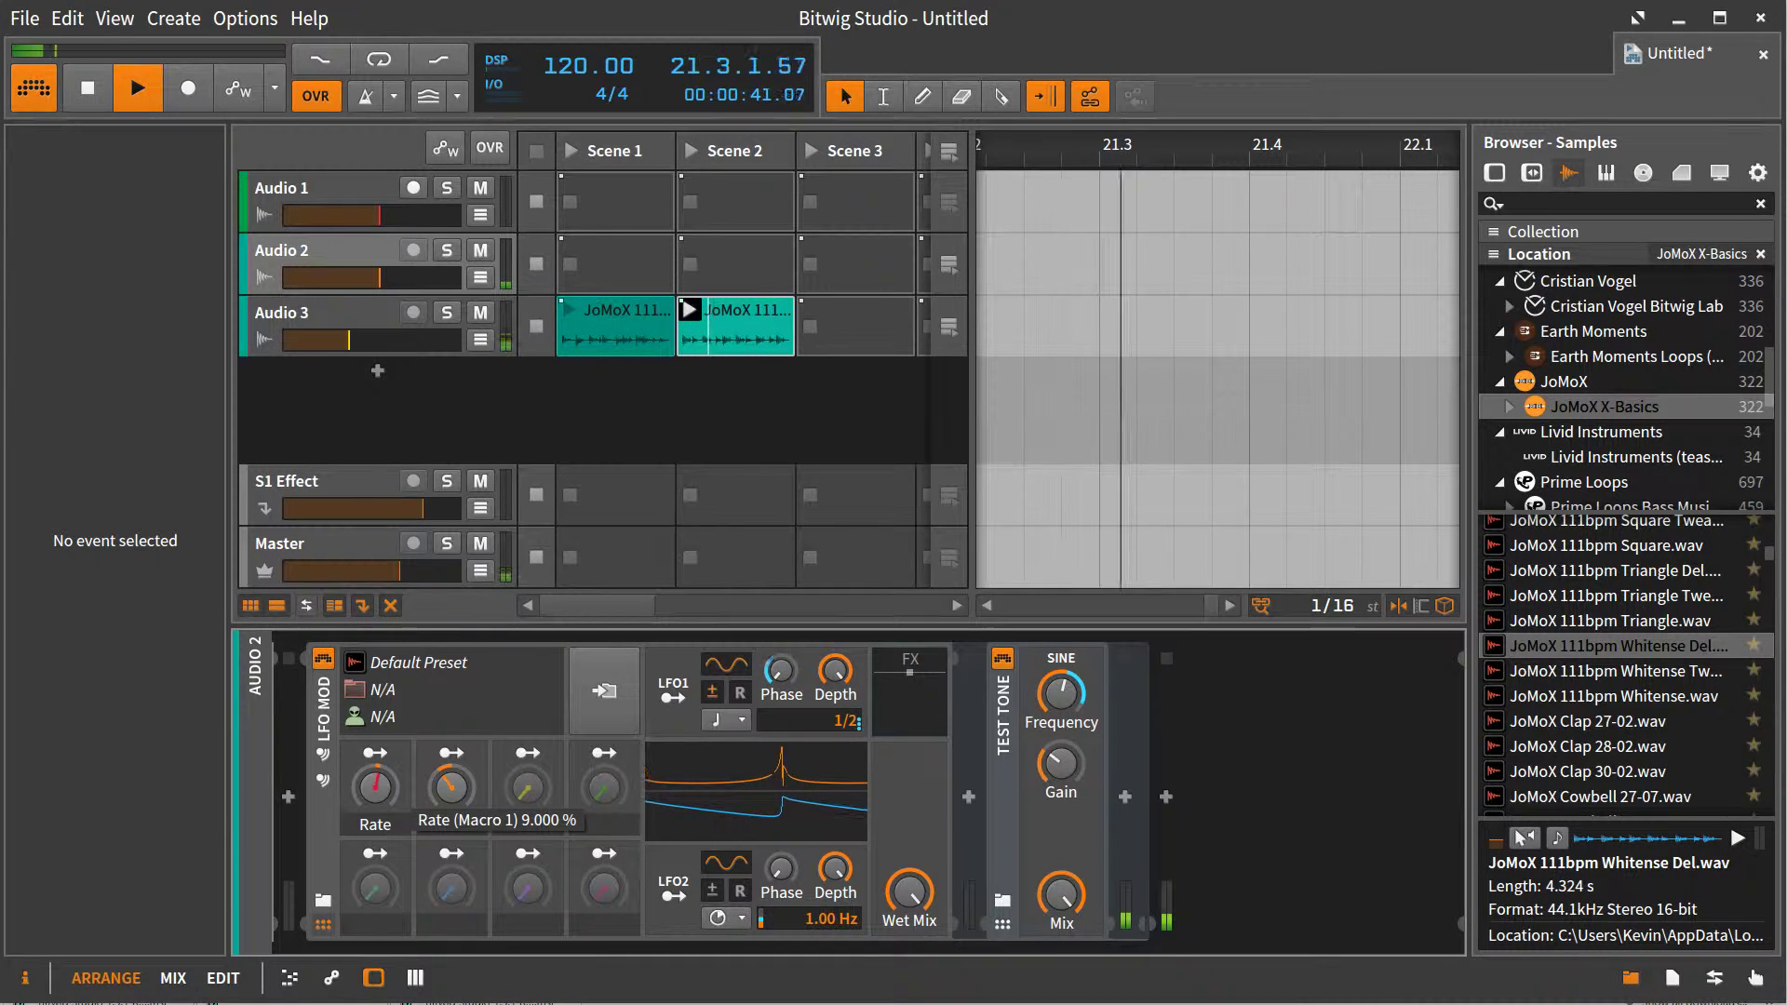
pyautogui.moveTo(451, 787); pyautogui.dragTo(451, 781)
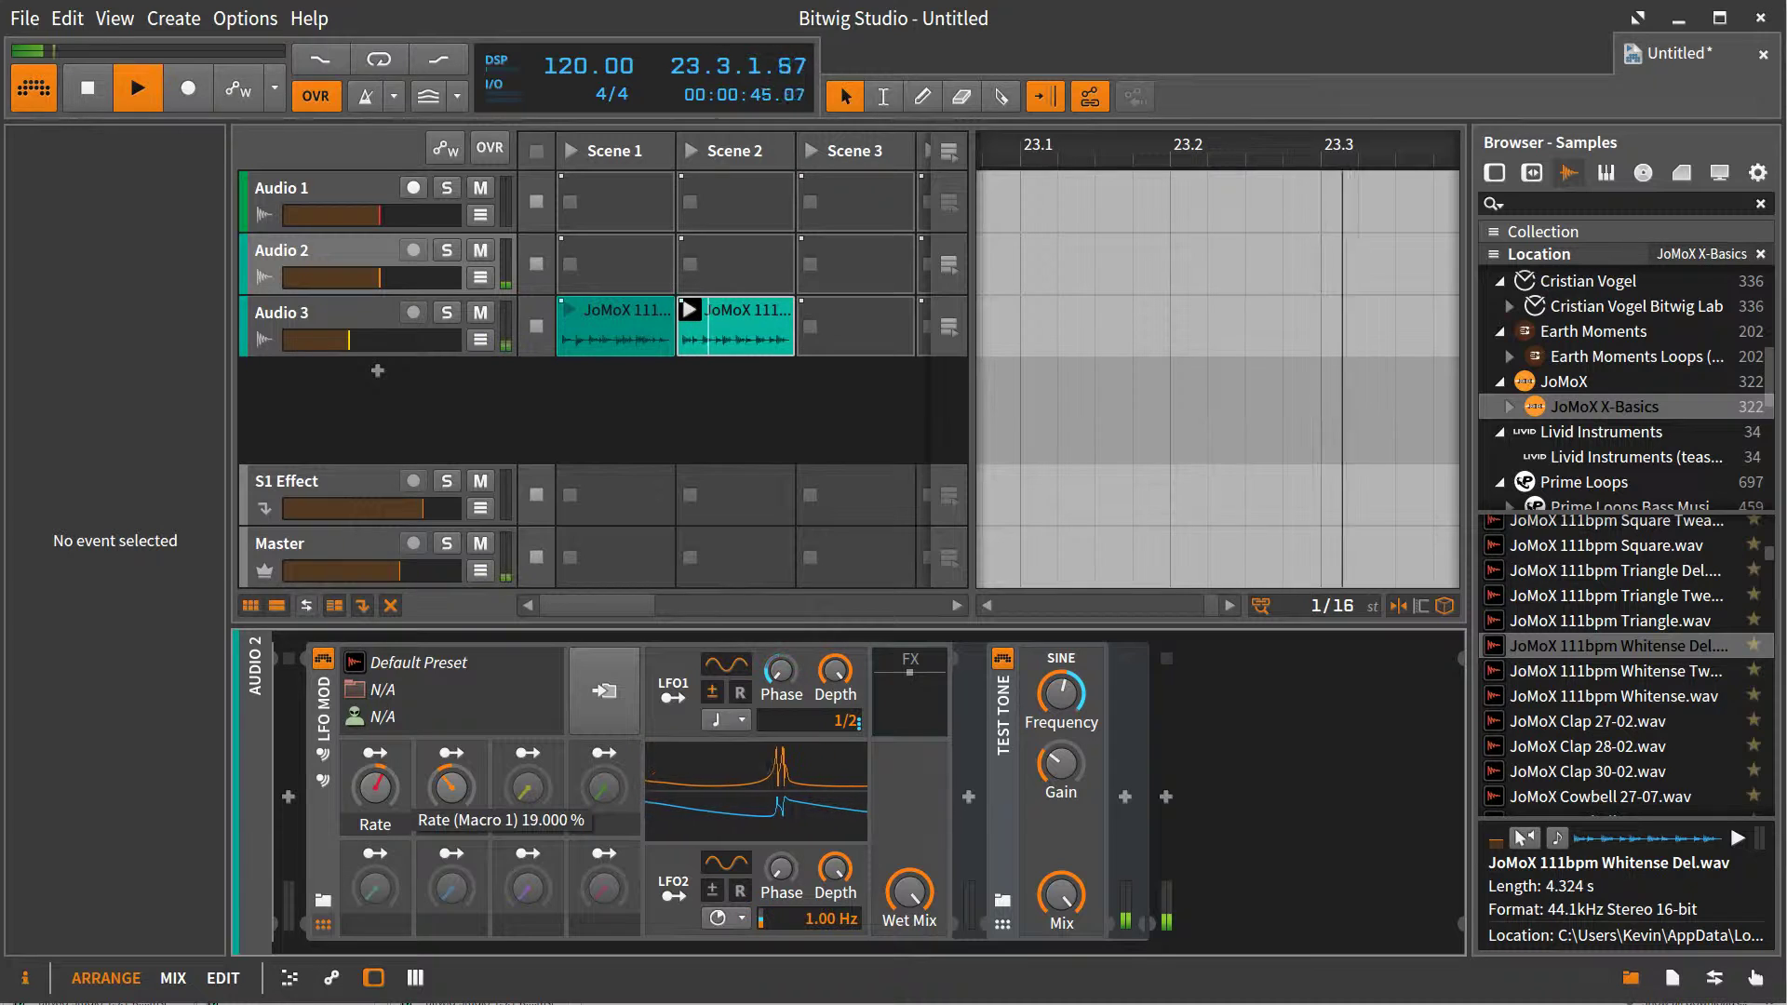
pyautogui.moveTo(450, 786)
pyautogui.mouseDown()
pyautogui.moveTo(450, 830)
pyautogui.moveTo(468, 788)
pyautogui.mouseUp()
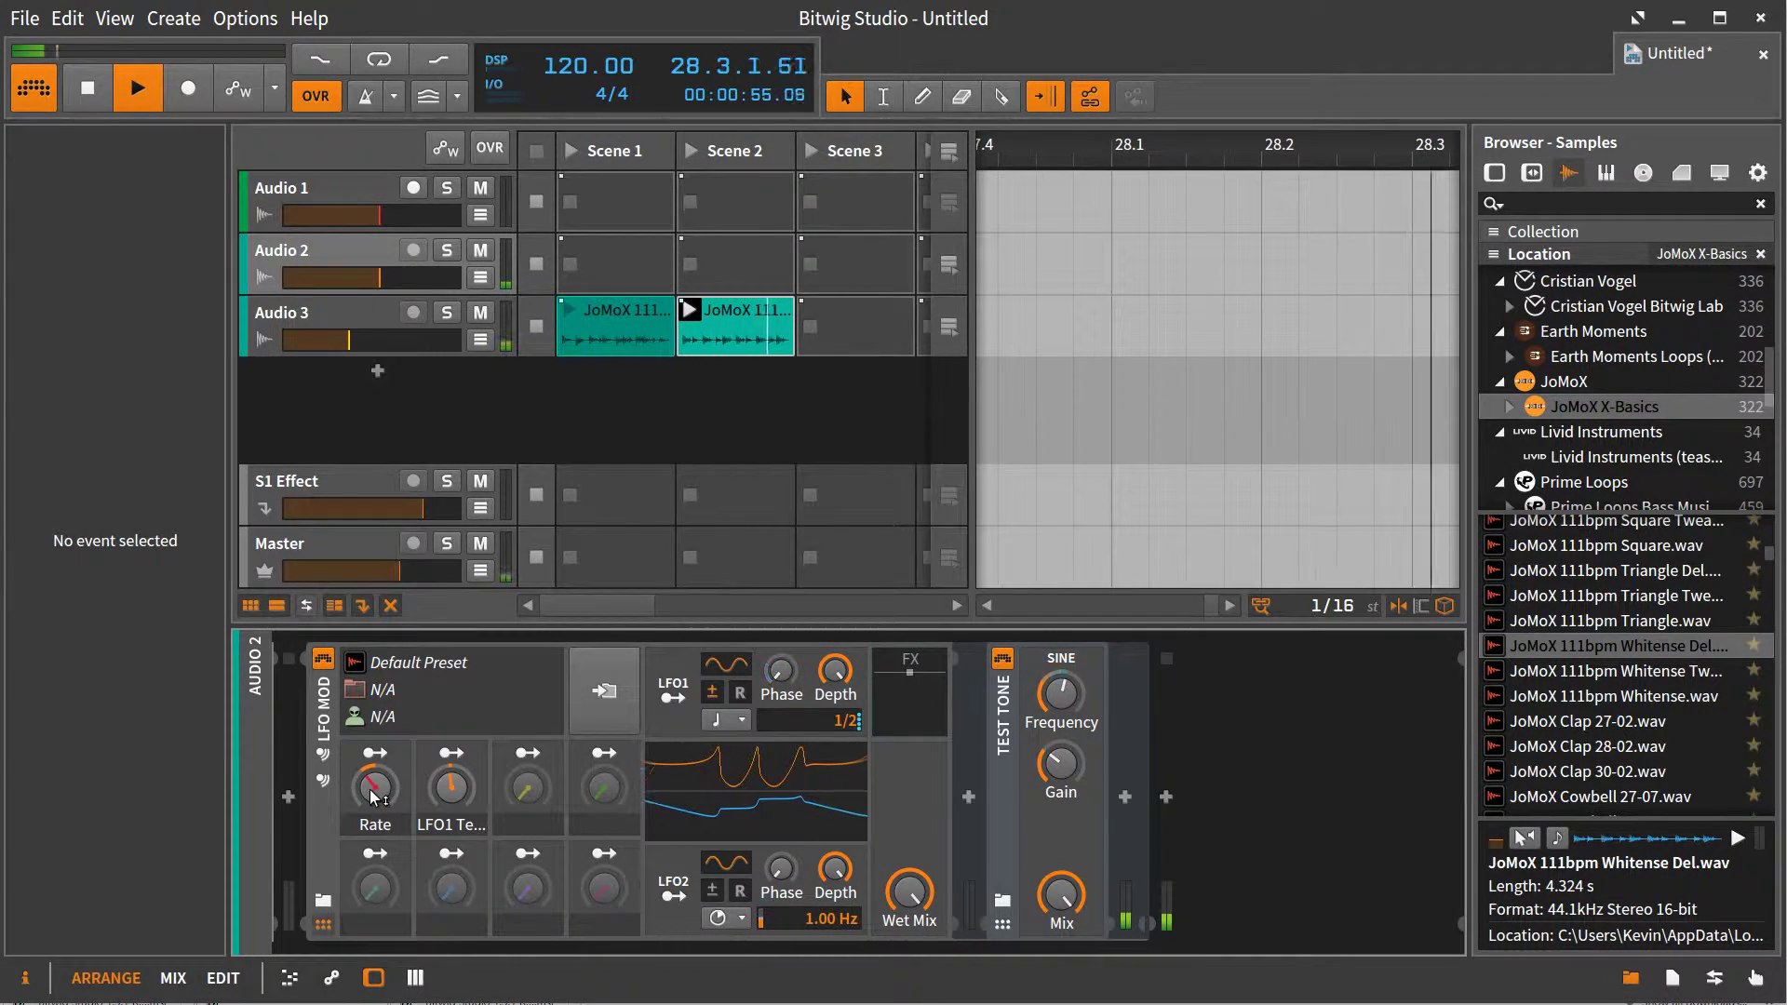
pyautogui.moveTo(372, 794); pyautogui.dragTo(372, 795)
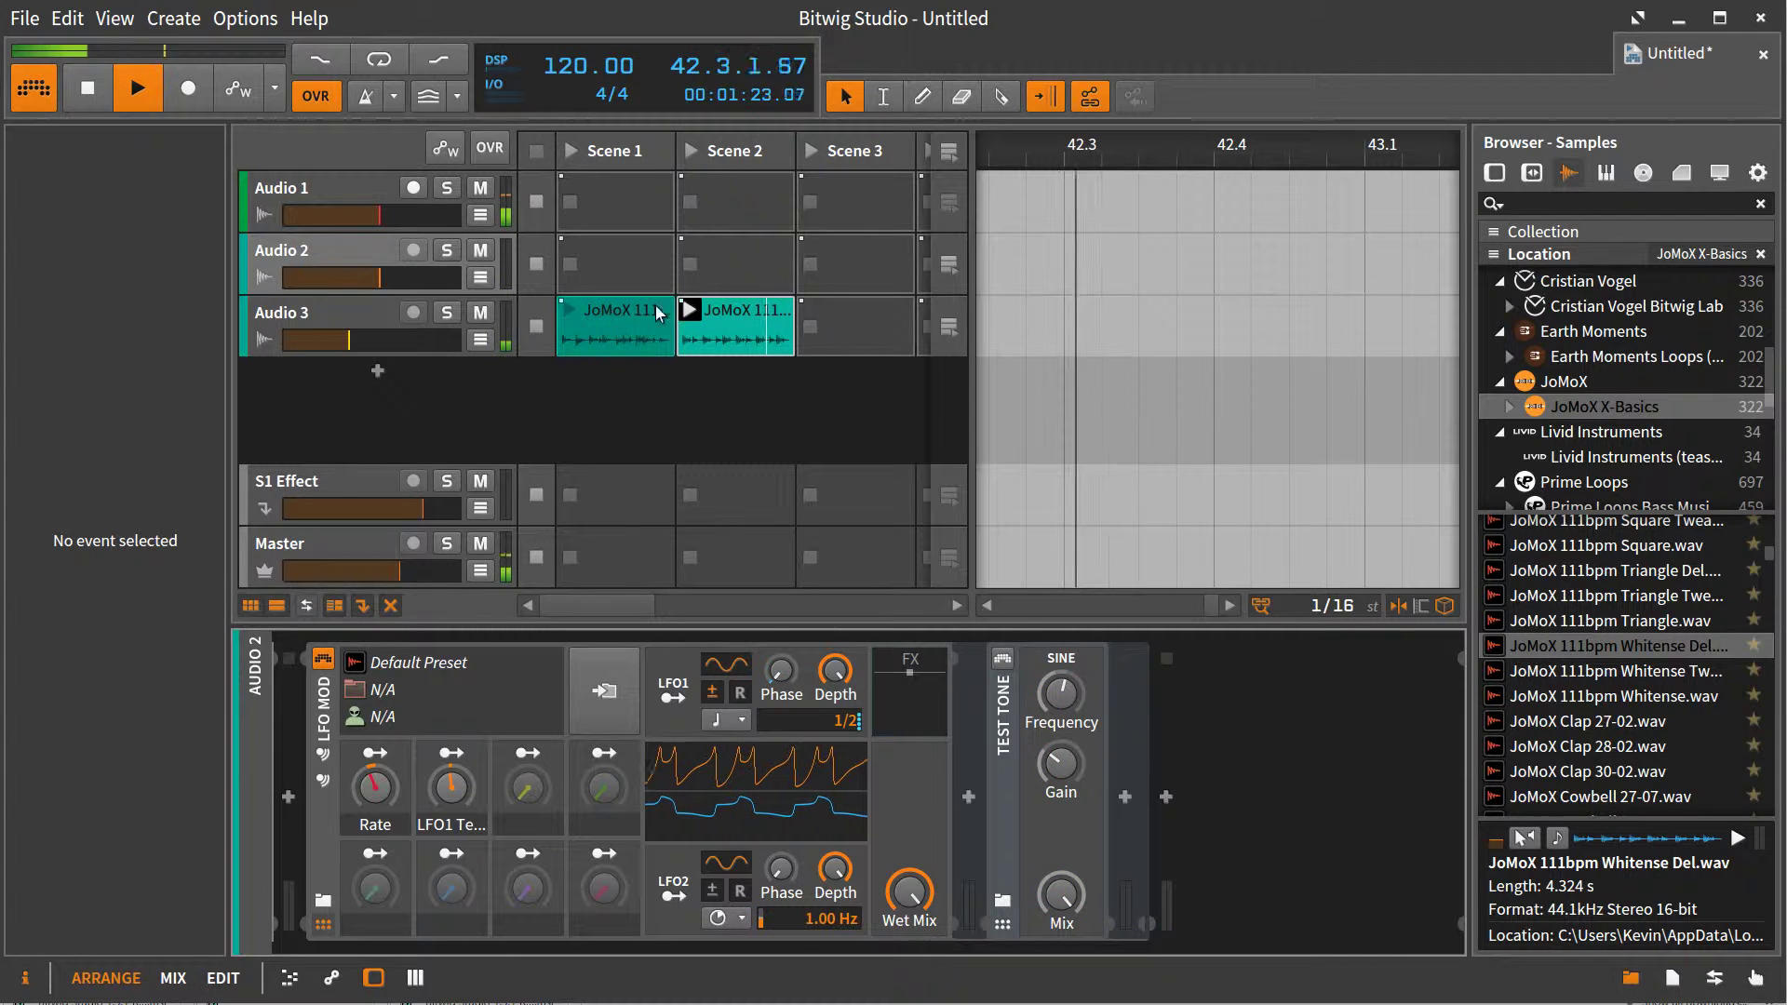
# Step: Stop the Scene 2 clip on Audio 3 and turn the Test Tone back on
pyautogui.click(690, 310)
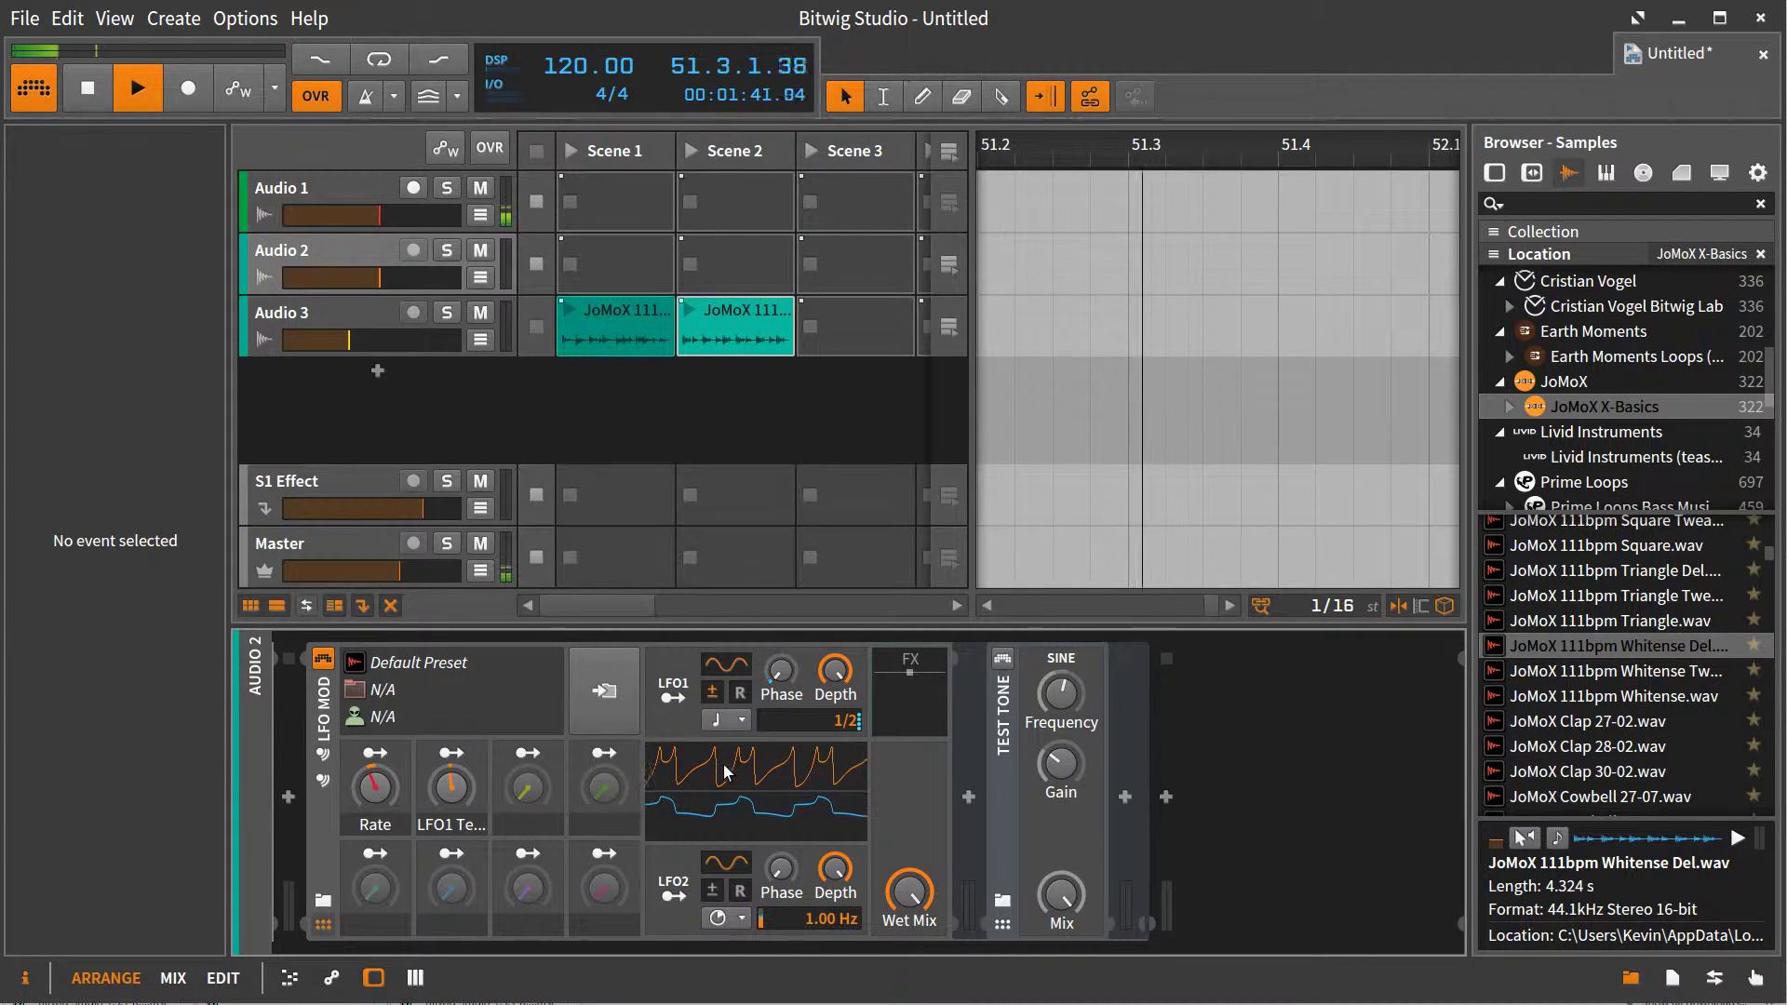
pyautogui.moveTo(841, 672)
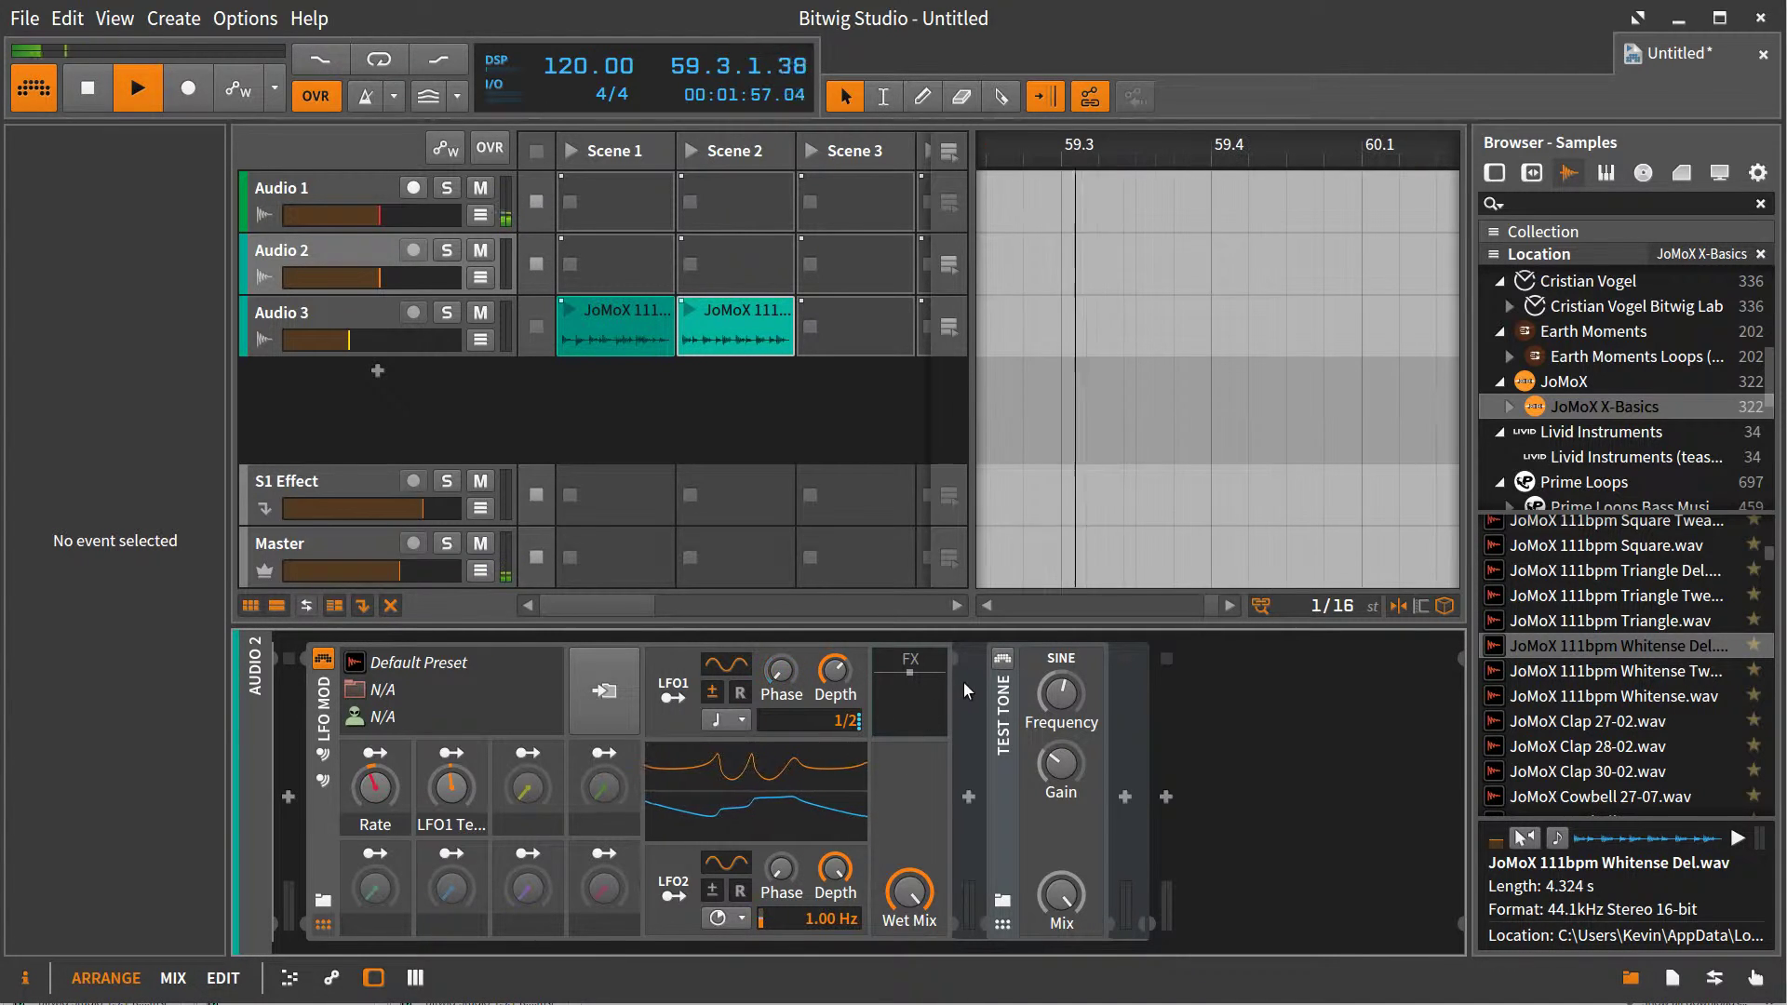
pyautogui.click(1003, 659)
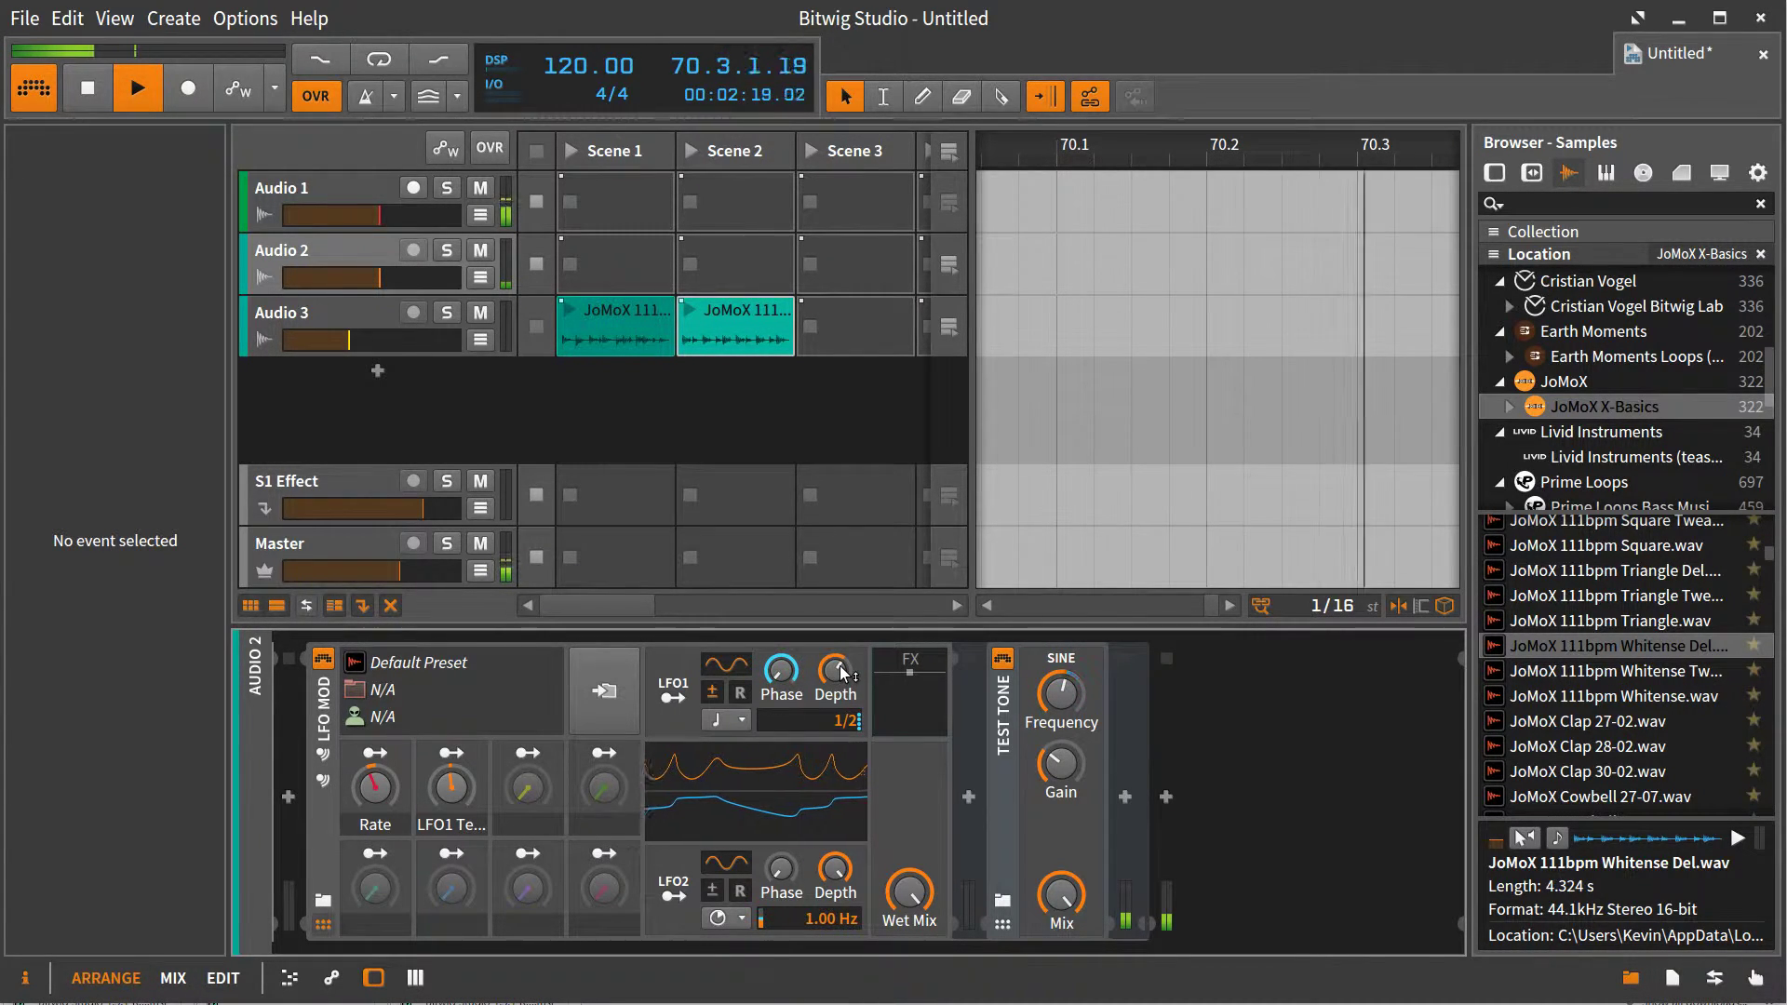
# Step: Vary LFO1's Depth to compare its effect on the tone, ending at full depth
pyautogui.moveTo(839, 667); pyautogui.dragTo(842, 686)
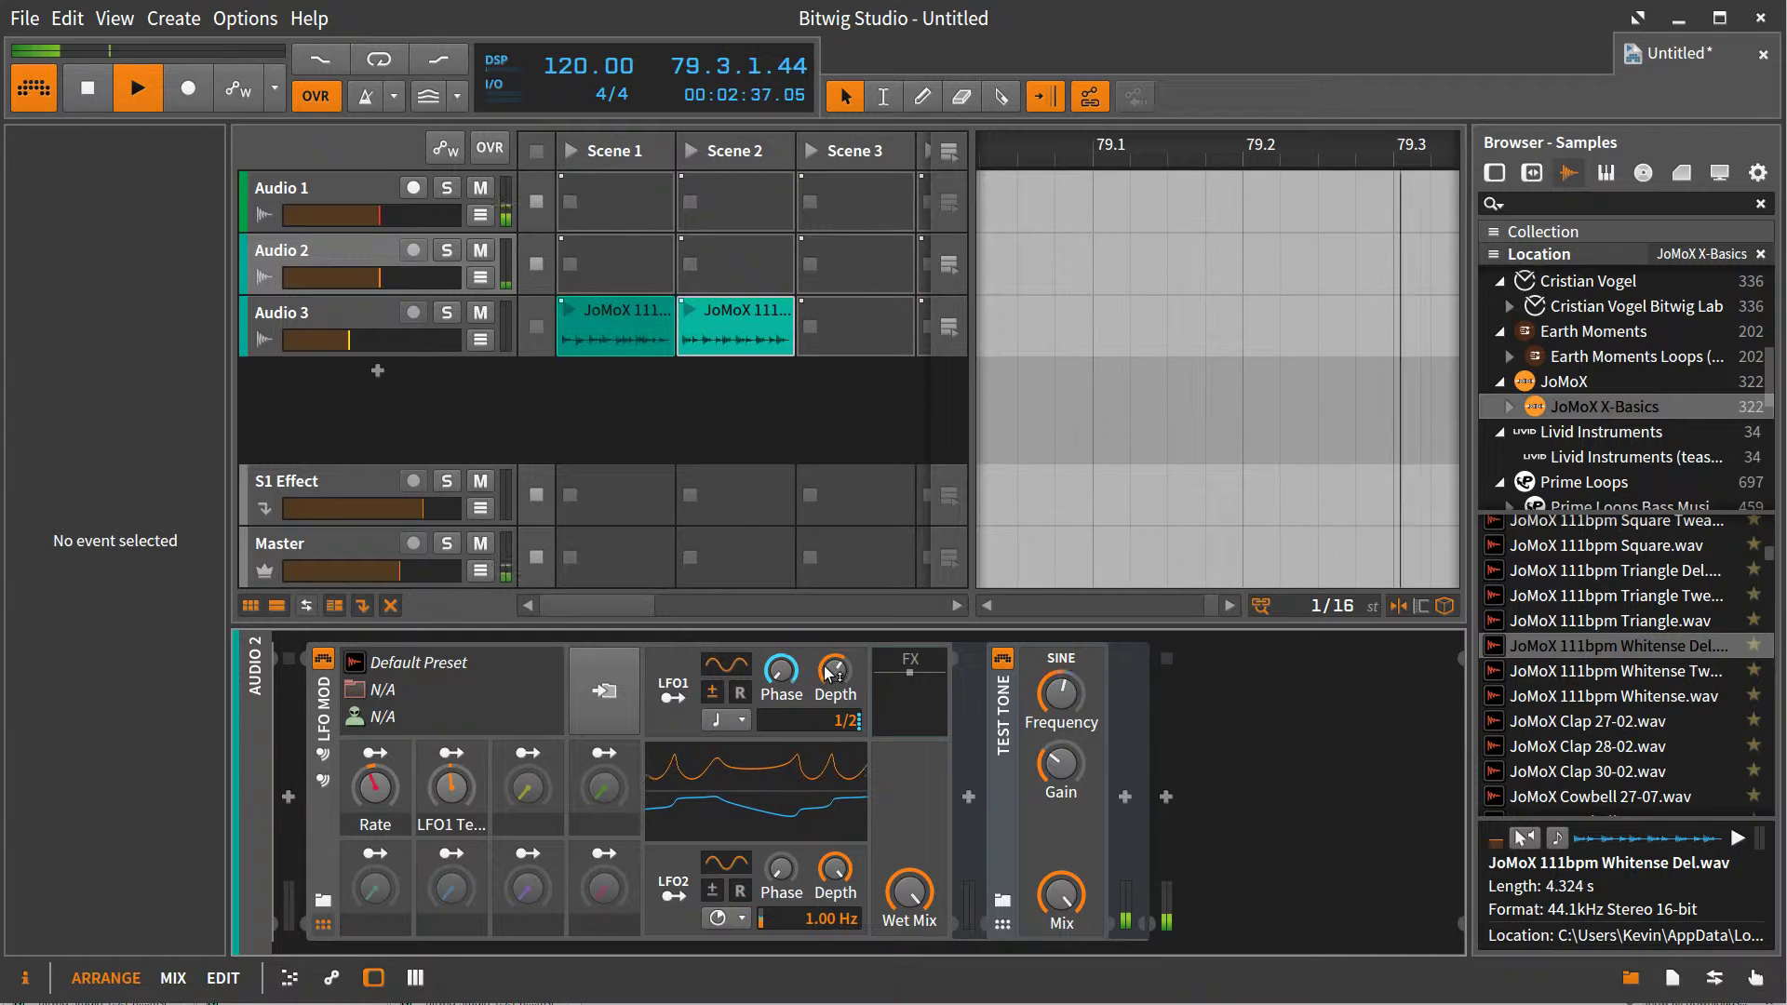
pyautogui.moveTo(831, 673)
pyautogui.mouseDown()
pyautogui.moveTo(832, 655)
pyautogui.moveTo(842, 676)
pyautogui.mouseUp()
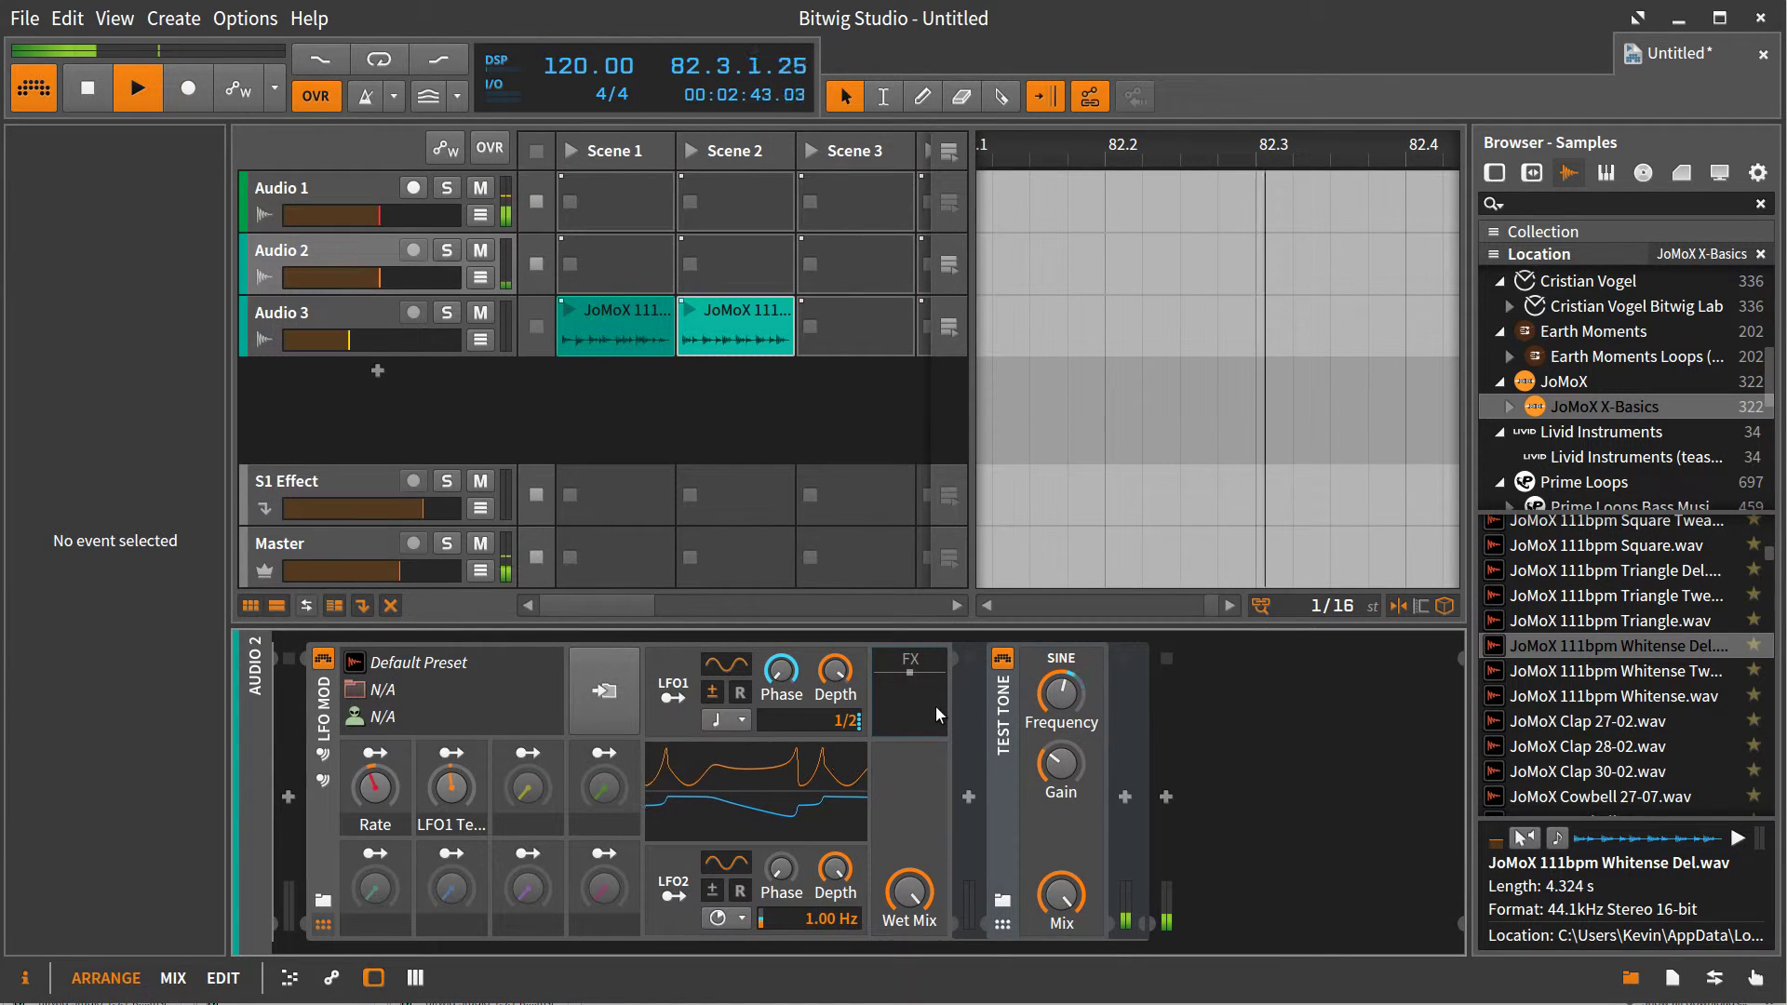